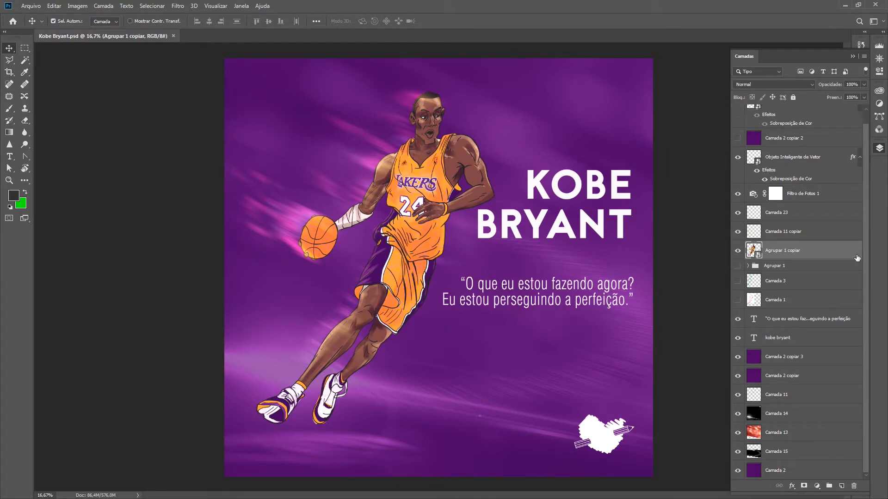
- Toggle the visibility of the topmost vector smart object logo to examine it above the artwork
{"action": "scroll", "coordinate": [857, 258], "scroll_direction": "up", "scroll_amount": 1}
{"action": "left_click", "coordinate": [737, 115]}
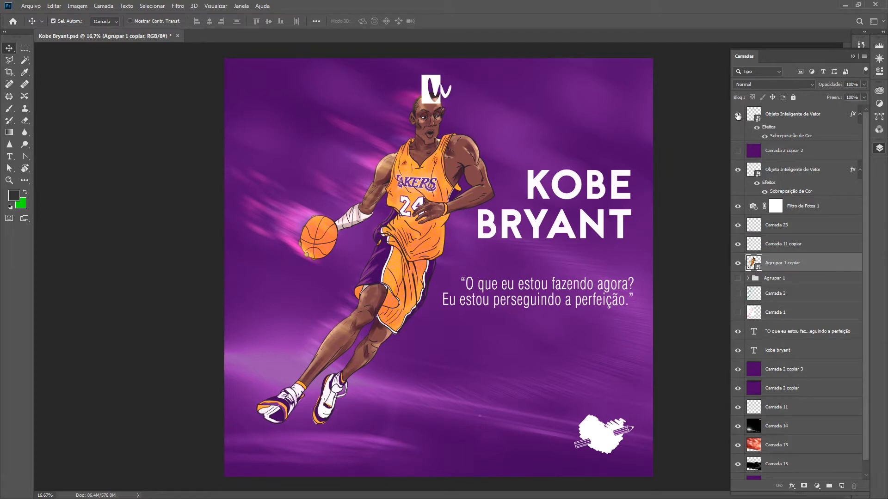
{"action": "left_click", "coordinate": [738, 114]}
{"action": "left_click", "coordinate": [737, 114]}
{"action": "left_click", "coordinate": [737, 115]}
{"action": "left_click", "coordinate": [738, 115]}
- Show and hide the solid purple Camada 2 copiar 2 layer to examine how it covers the artwork
{"action": "left_click", "coordinate": [738, 151]}
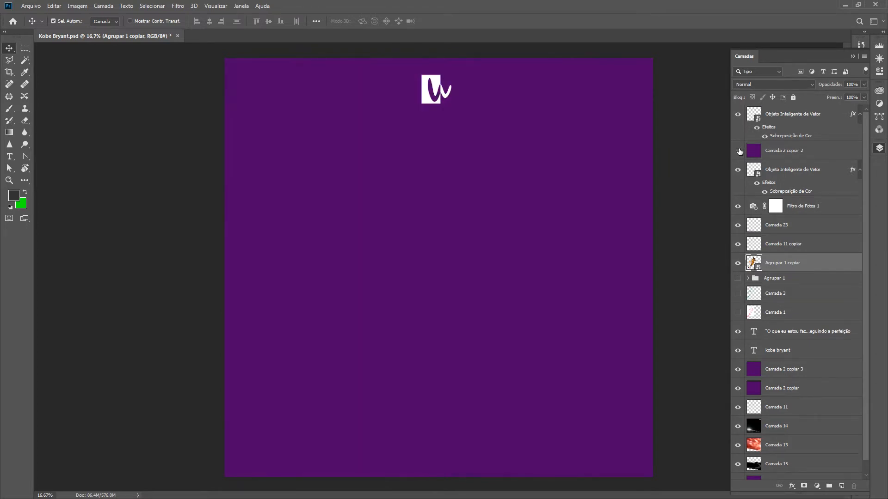
{"action": "left_click", "coordinate": [738, 150]}
{"action": "left_click", "coordinate": [738, 152]}
{"action": "left_click", "coordinate": [787, 151]}
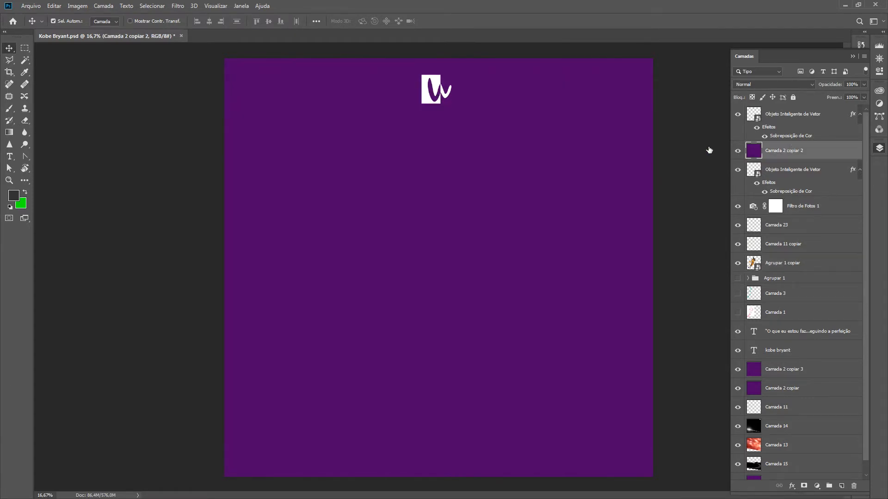
{"action": "left_click", "coordinate": [738, 151]}
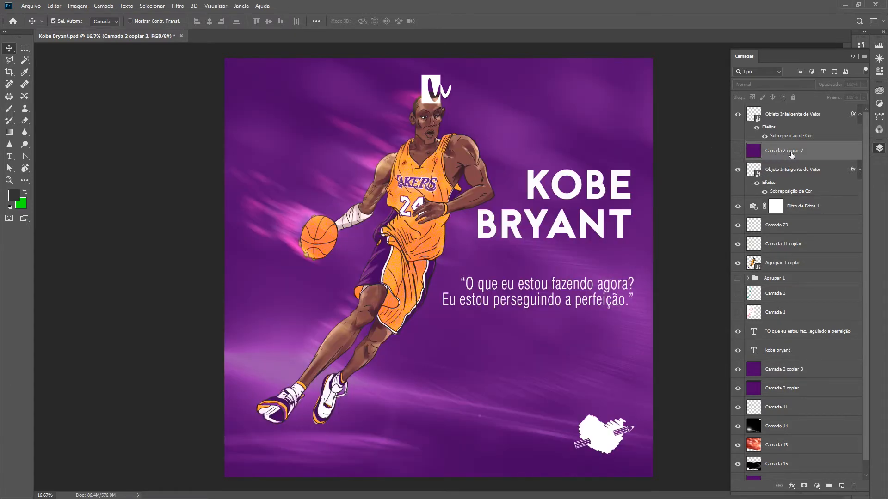
- Hide both vector smart object logos, the one above the player's head and the heart with pencil
{"action": "left_click", "coordinate": [792, 118]}
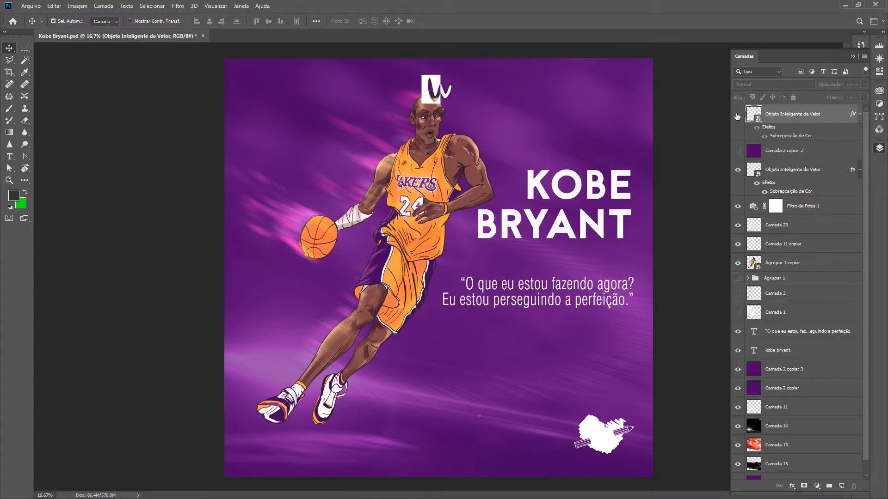
{"action": "left_click", "coordinate": [737, 115]}
{"action": "left_click", "coordinate": [737, 115]}
{"action": "left_click", "coordinate": [737, 115]}
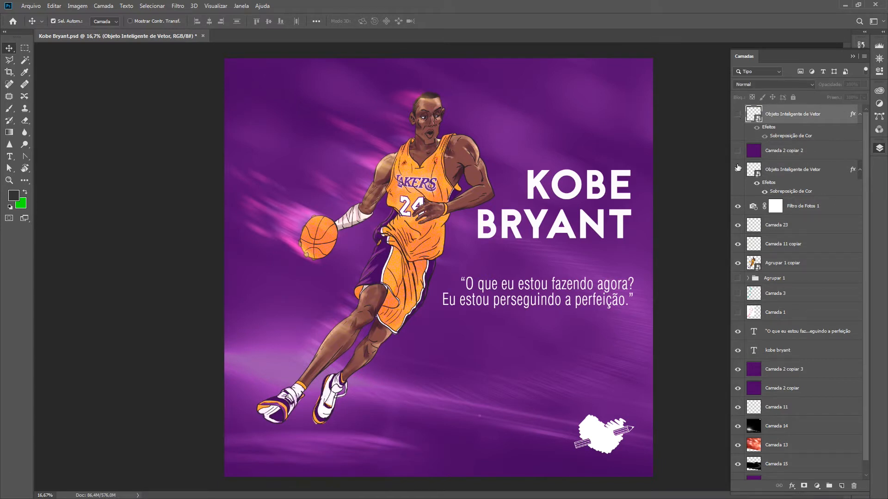
{"action": "left_click", "coordinate": [739, 171]}
{"action": "left_click", "coordinate": [739, 170]}
{"action": "left_click", "coordinate": [773, 172]}
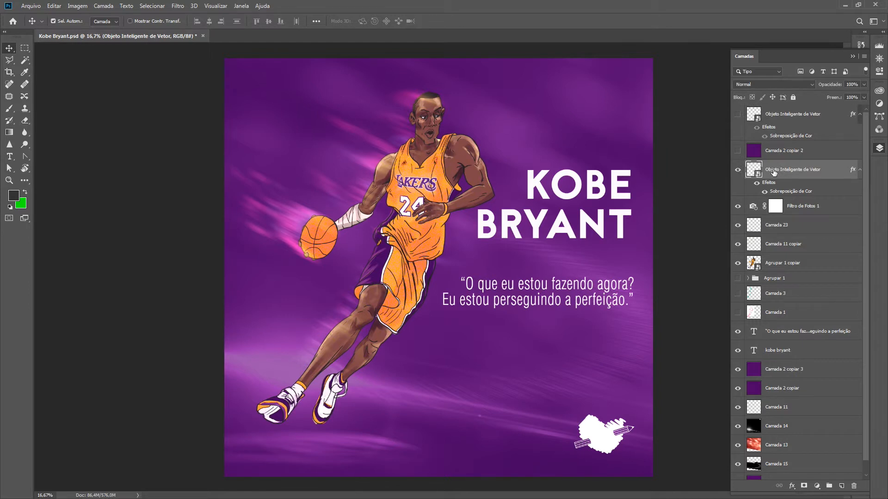
{"action": "left_click", "coordinate": [738, 171]}
- Try other blend modes, including Matiz, on the Filtro de Fotos 1 adjustment layer and return it to Normal
{"action": "left_click", "coordinate": [815, 209]}
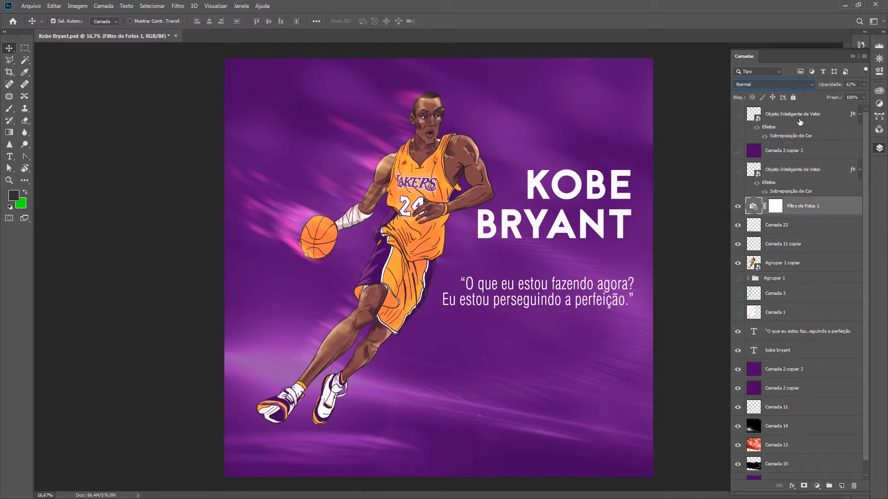
{"action": "left_click", "coordinate": [811, 84]}
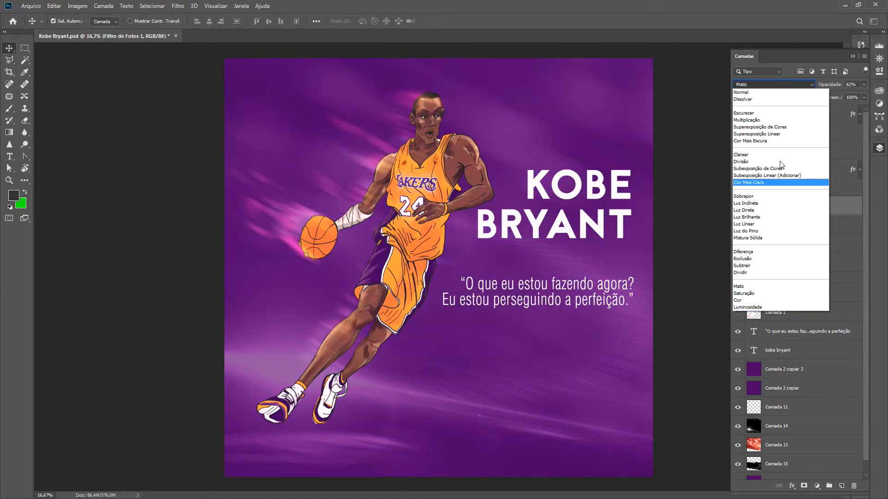
{"action": "left_click", "coordinate": [797, 92]}
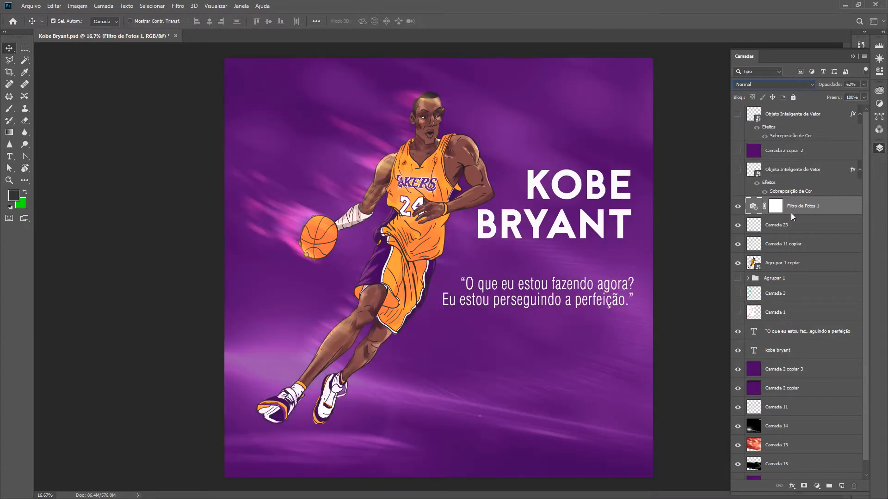
- Examine the Agrupar 1 group by toggling its visibility and expanding and collapsing its contents
{"action": "left_click", "coordinate": [800, 227]}
{"action": "left_click", "coordinate": [814, 280]}
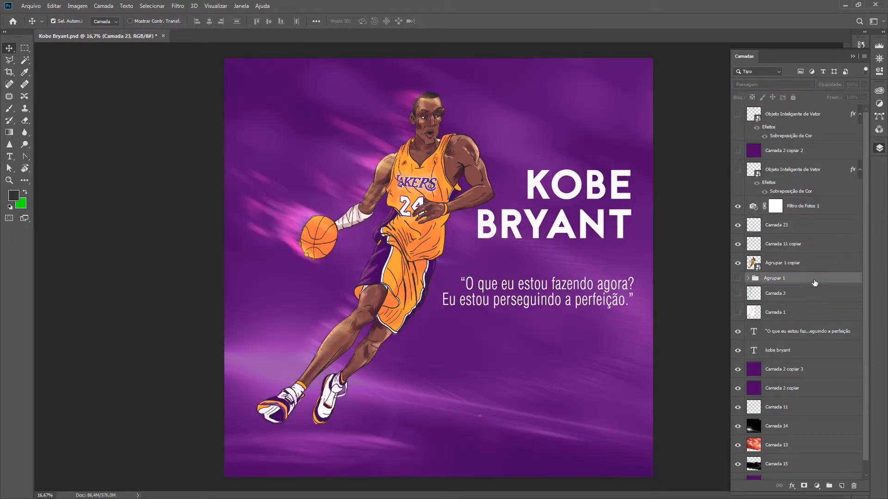
{"action": "left_click", "coordinate": [737, 278]}
{"action": "left_click", "coordinate": [738, 278]}
{"action": "left_click", "coordinate": [747, 278]}
{"action": "left_click", "coordinate": [747, 278]}
- Show and hide Camada 3 and the Camada 1 sketch to examine the early drawing stages
{"action": "left_click", "coordinate": [801, 296]}
{"action": "left_click", "coordinate": [737, 294]}
{"action": "left_click", "coordinate": [737, 294]}
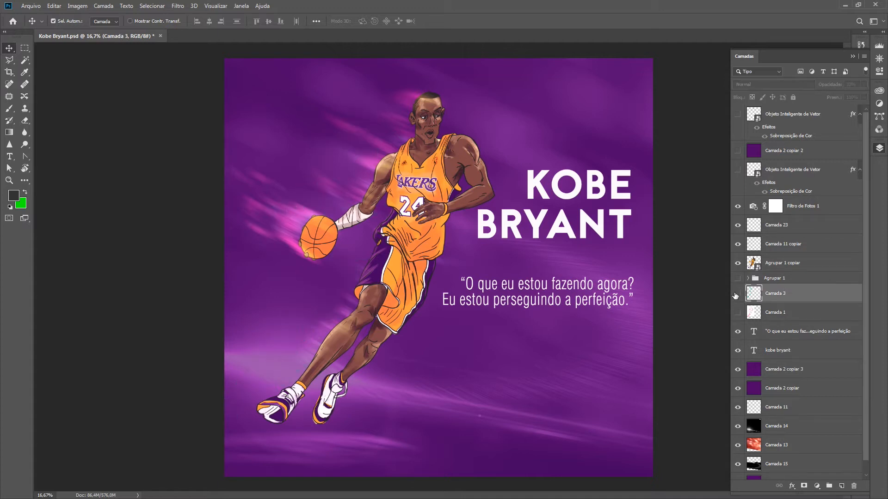
{"action": "left_click", "coordinate": [737, 314]}
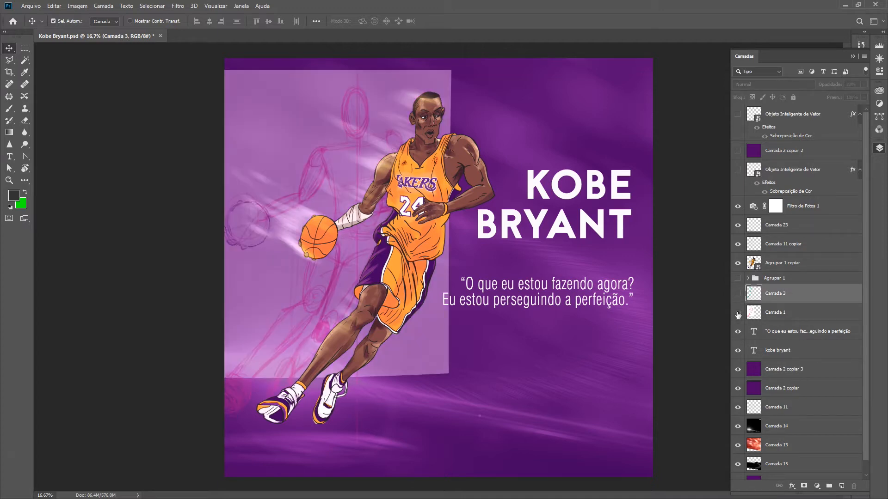
{"action": "left_click", "coordinate": [738, 315]}
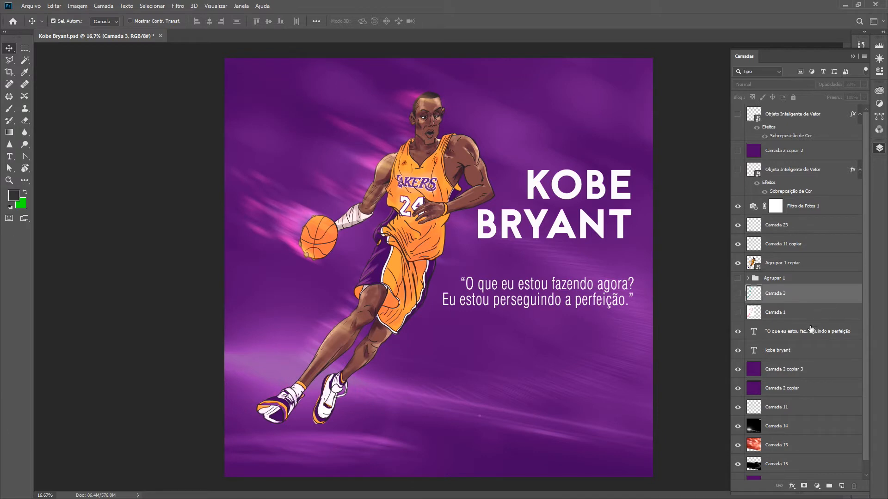
- Hide the quote text layer and the kobe bryant title text layer
{"action": "left_click", "coordinate": [732, 334]}
{"action": "left_click", "coordinate": [737, 332]}
{"action": "left_click", "coordinate": [738, 331]}
{"action": "left_click", "coordinate": [739, 350]}
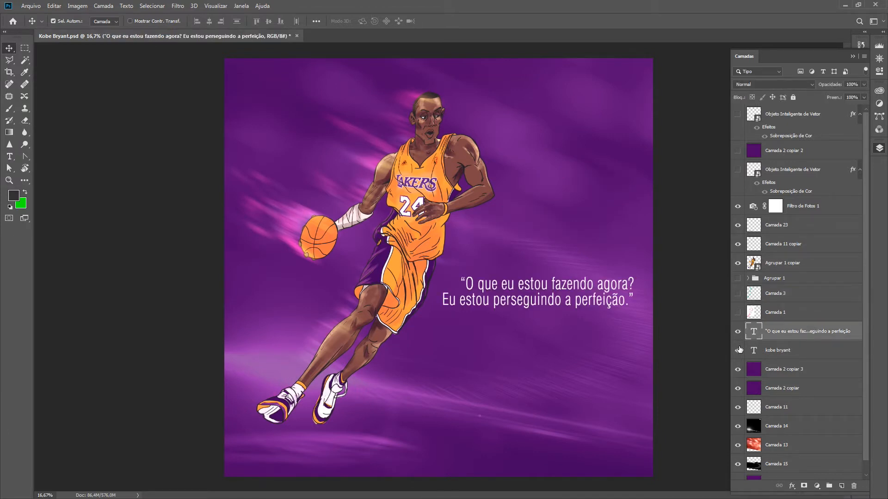
{"action": "left_click", "coordinate": [738, 350]}
{"action": "left_click", "coordinate": [774, 352]}
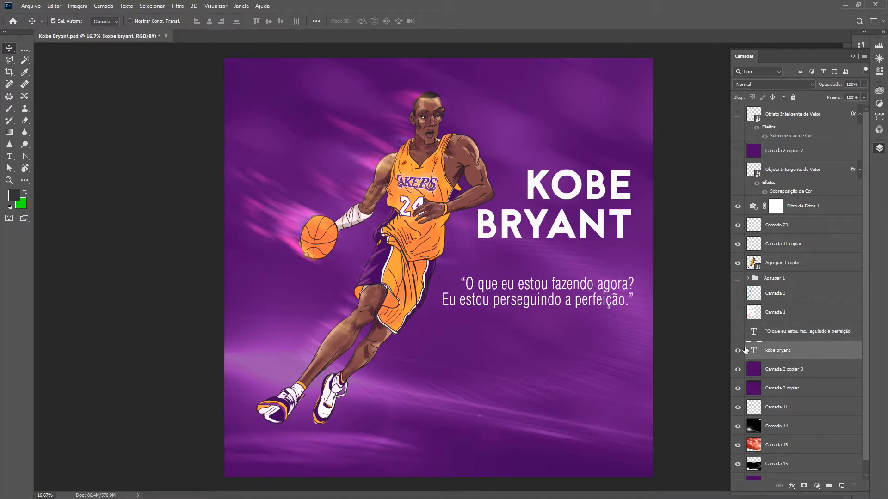
{"action": "left_click", "coordinate": [737, 351]}
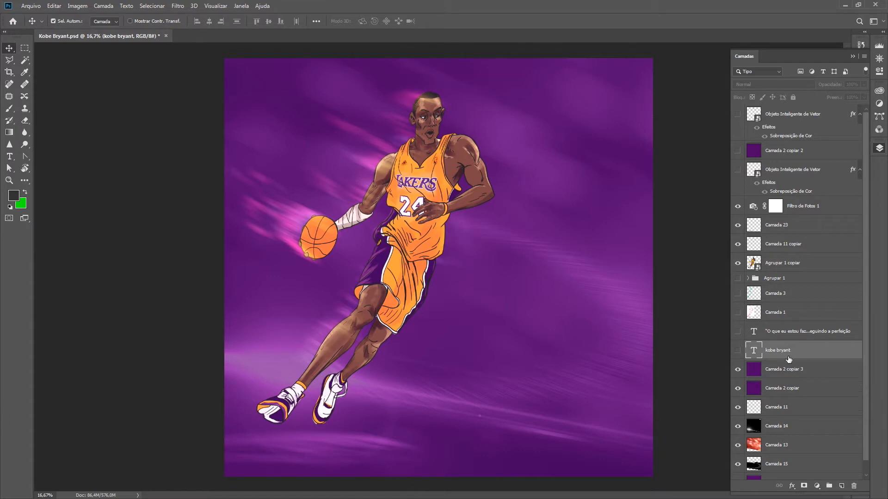
- Hide the background layers Camada 2 copiar 3, Camada 2 copiar, Camada 11, Camada 14, Camada 13 and Camada 15
{"action": "left_click", "coordinate": [794, 372]}
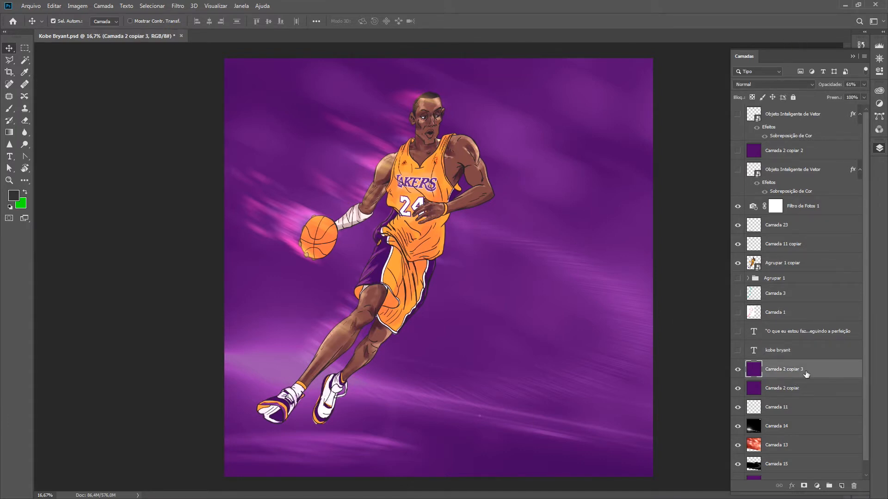
{"action": "left_click", "coordinate": [738, 369]}
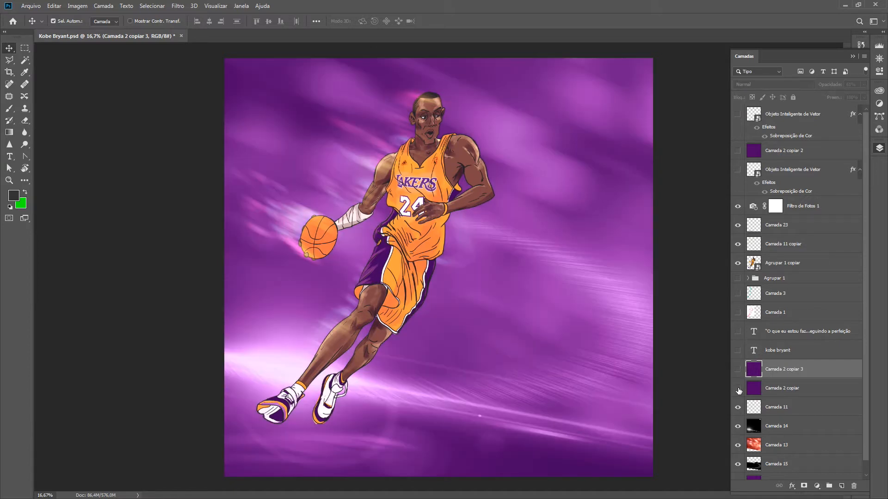
{"action": "left_click", "coordinate": [738, 428]}
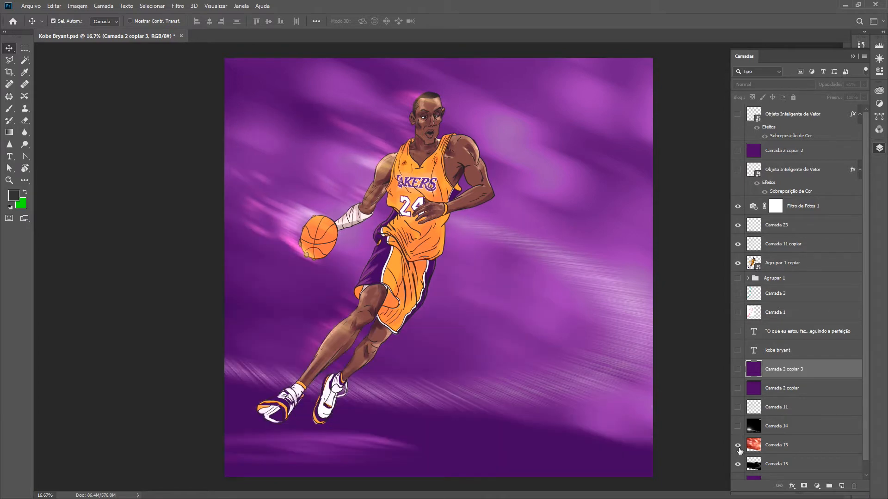
{"action": "left_click", "coordinate": [737, 446]}
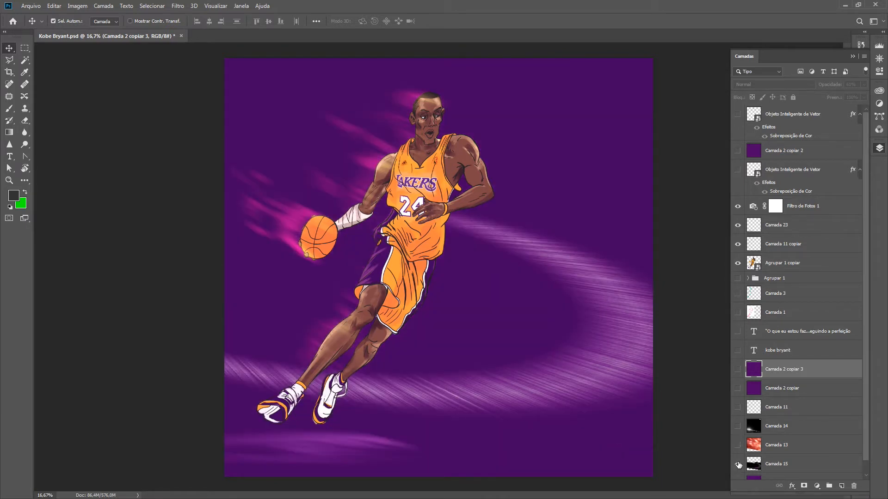
{"action": "left_click", "coordinate": [737, 464]}
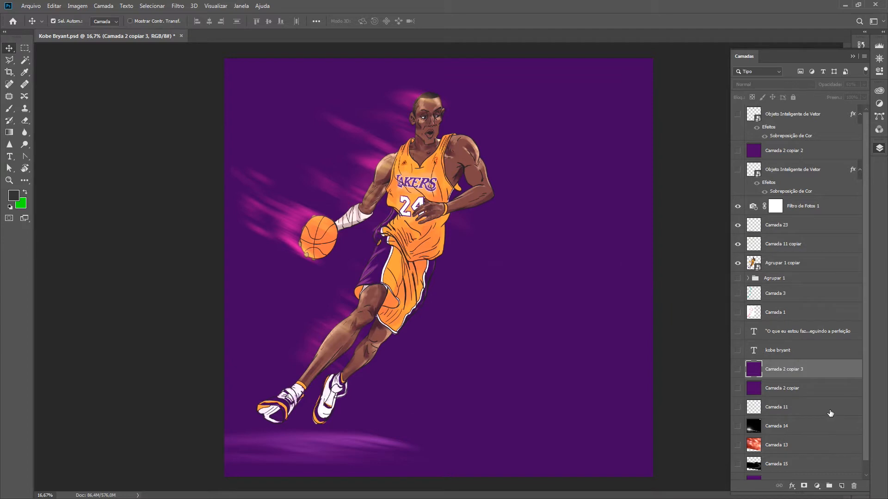
- Hide the Camada 11 copiar light streaks, toggling Camada 23 off and on to compare its floor glow
{"action": "left_click", "coordinate": [738, 248]}
{"action": "left_click", "coordinate": [738, 245]}
{"action": "left_click", "coordinate": [737, 226]}
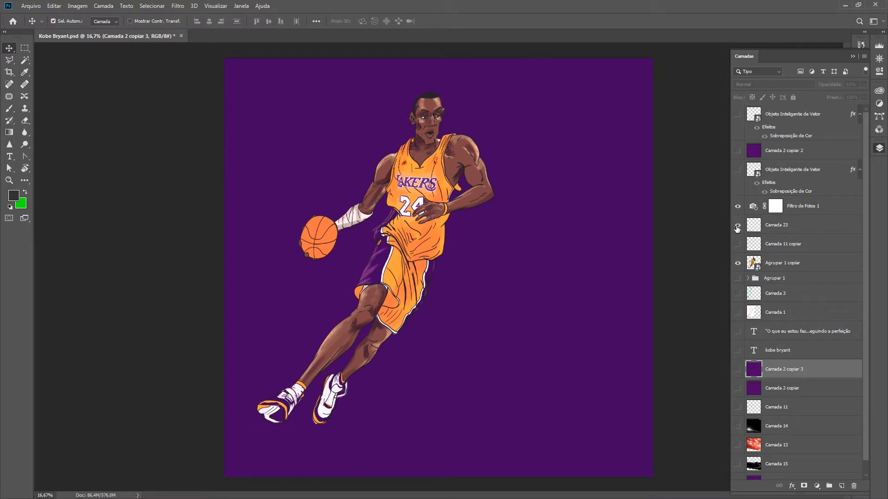
{"action": "left_click", "coordinate": [738, 226]}
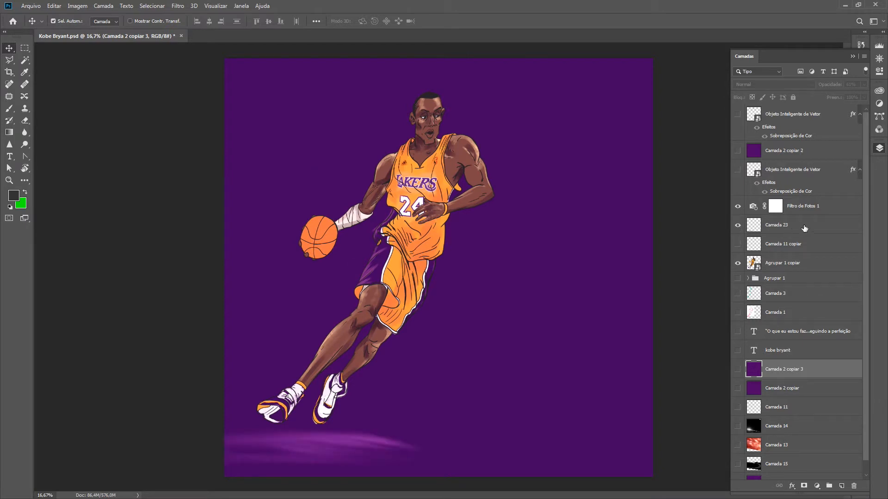
{"action": "left_click", "coordinate": [806, 248]}
{"action": "left_click", "coordinate": [737, 245]}
{"action": "left_click", "coordinate": [737, 245]}
- Show the Camada 15 light trail and compare its Normal and Divisão blend modes, keeping Divisão
{"action": "left_click", "coordinate": [780, 467]}
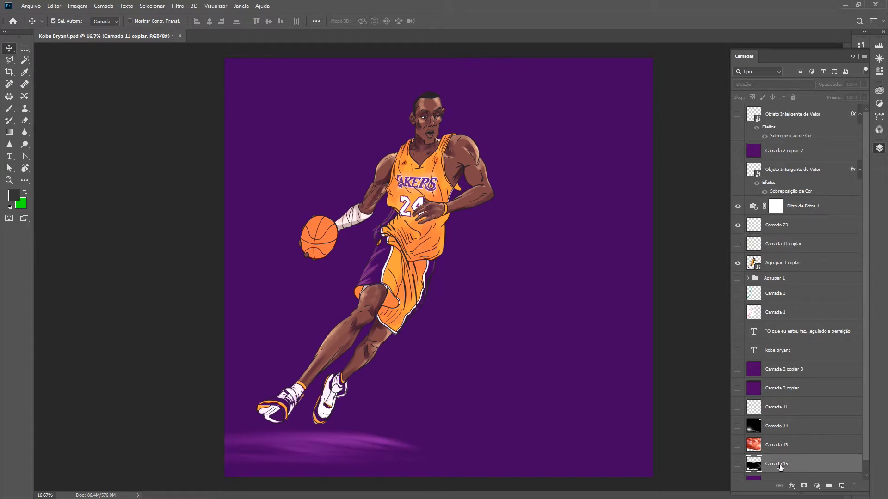
{"action": "left_click", "coordinate": [736, 465]}
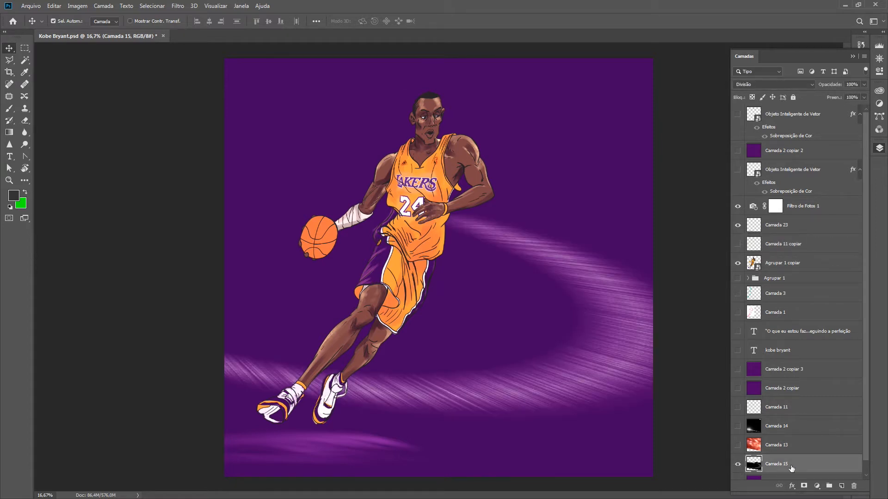
{"action": "left_click", "coordinate": [768, 83]}
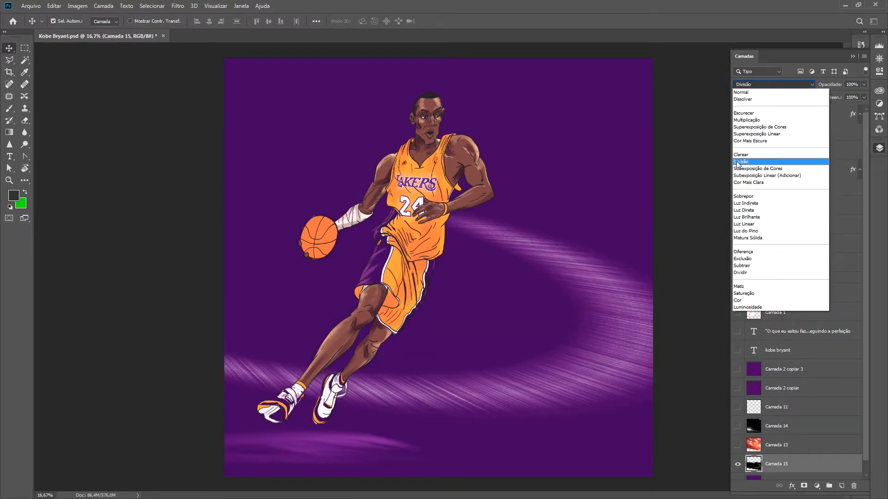
{"action": "left_click", "coordinate": [747, 92]}
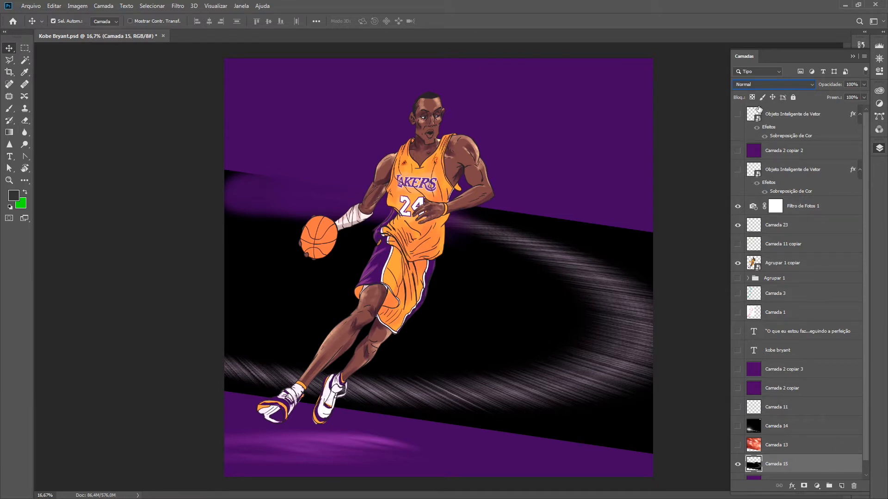
{"action": "left_click", "coordinate": [771, 80]}
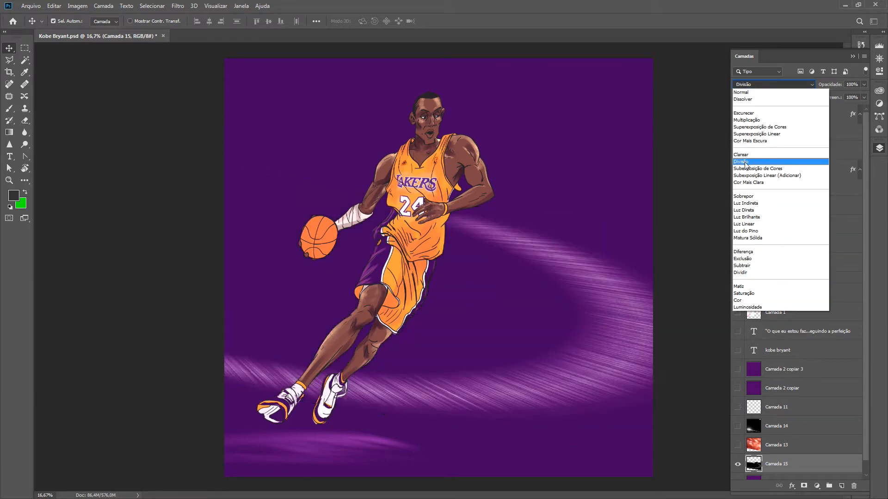
{"action": "left_click", "coordinate": [758, 266]}
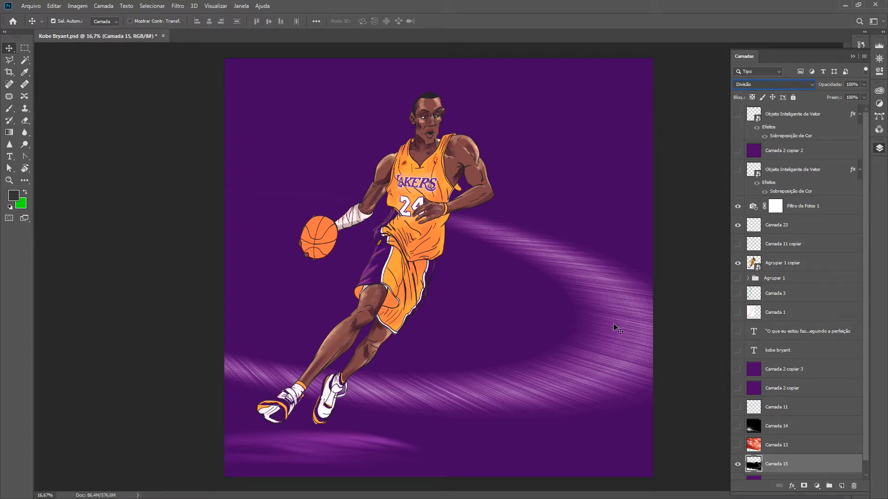
- Try other blend modes, including Subexposição de Cores, on the Camada 15 light trail and return it to Divisão
{"action": "scroll", "coordinate": [811, 303], "scroll_direction": "down", "scroll_amount": 1}
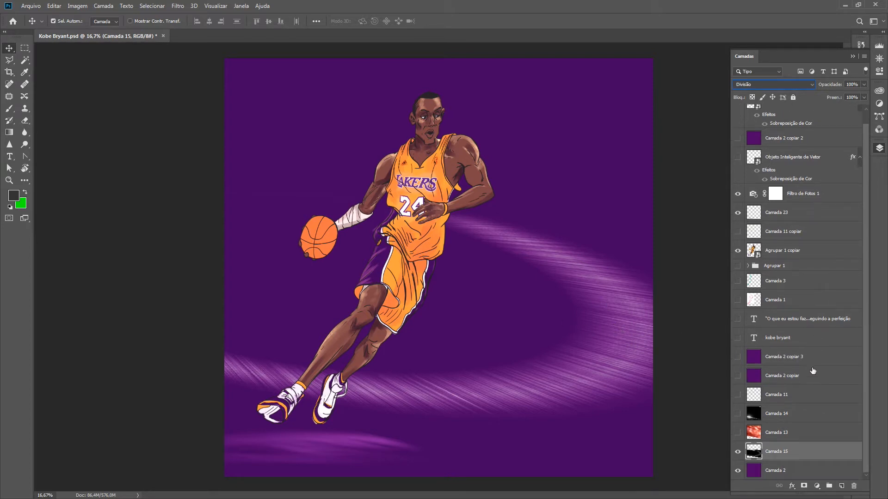
{"action": "left_click", "coordinate": [817, 432]}
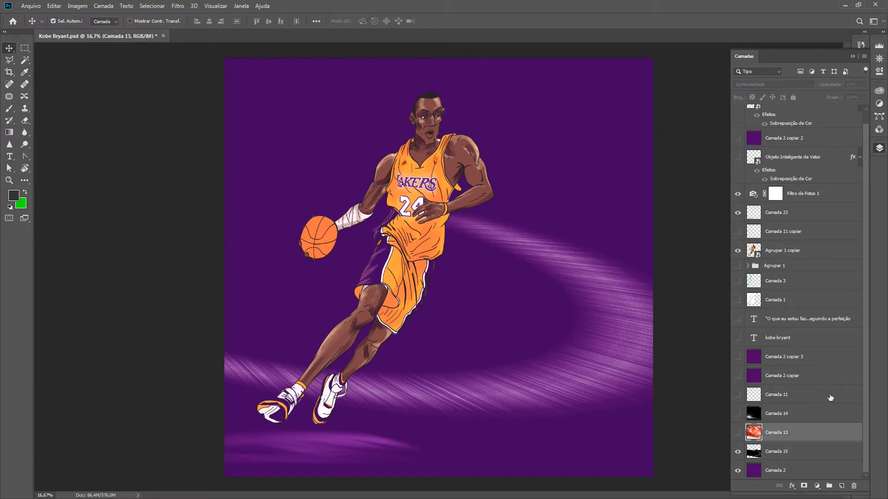
{"action": "left_click", "coordinate": [816, 450]}
{"action": "left_click", "coordinate": [764, 83]}
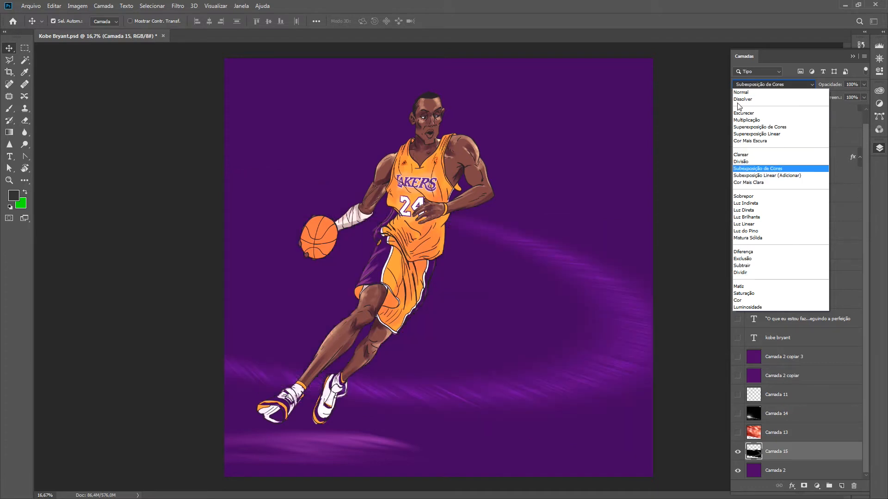
{"action": "left_click", "coordinate": [752, 162]}
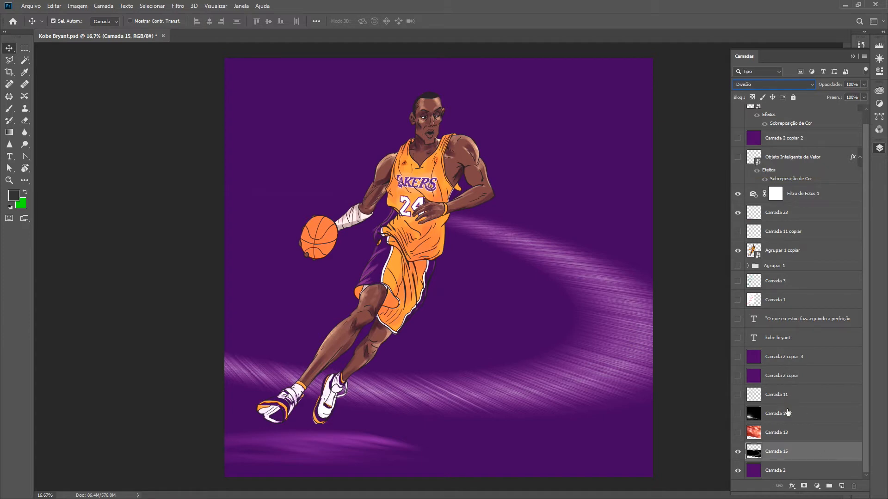
- Show the Camada 13 light texture and view it in Normal blend mode at 100% opacity
{"action": "left_click", "coordinate": [754, 433]}
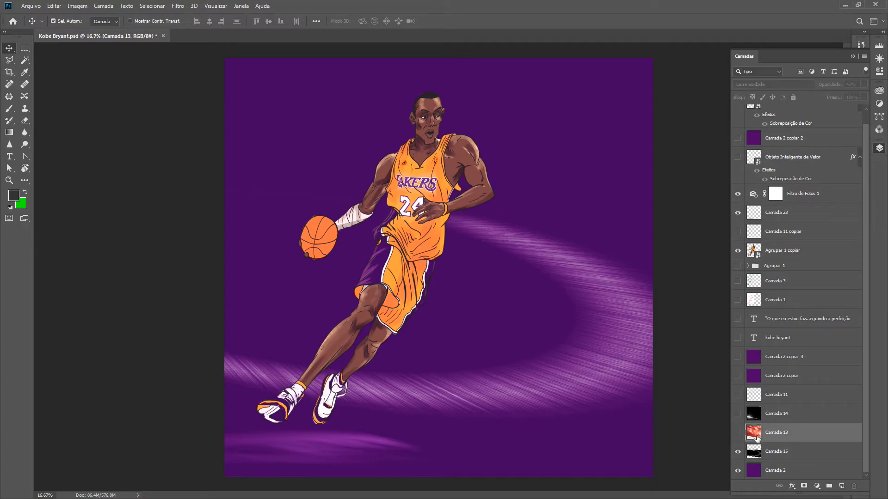
{"action": "left_click", "coordinate": [737, 433]}
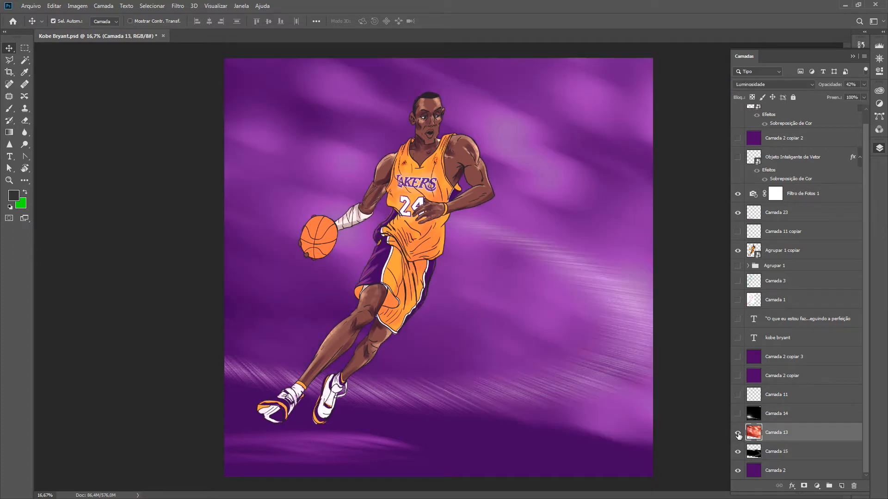
{"action": "left_click", "coordinate": [774, 85]}
{"action": "left_click", "coordinate": [751, 92]}
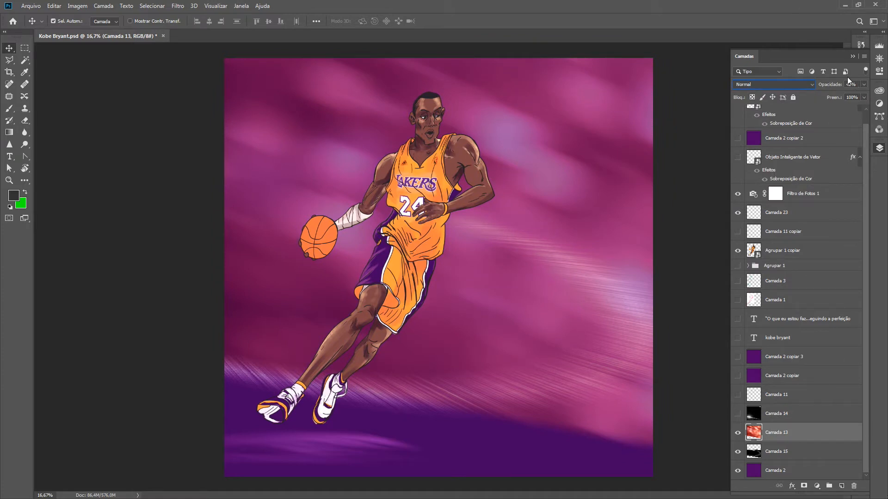
{"action": "left_click", "coordinate": [863, 85]}
{"action": "left_click_drag", "start_coordinate": [851, 94], "coordinate": [865, 95]}
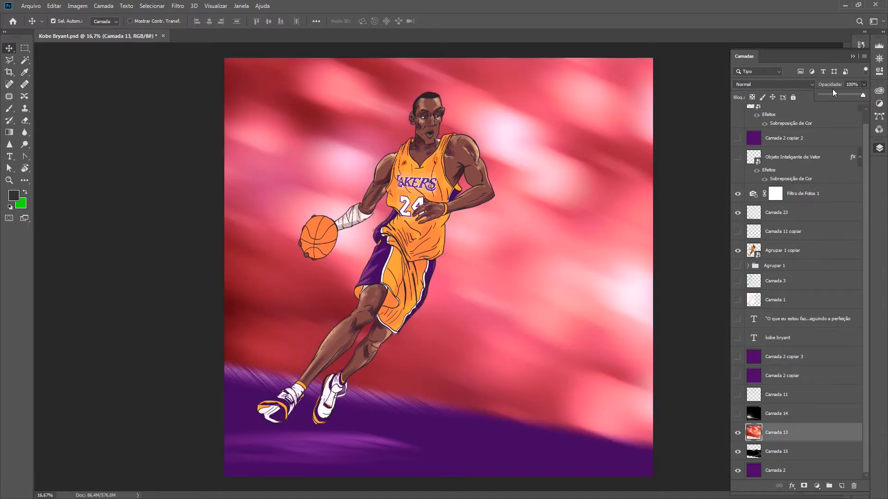
- Return Camada 13 to Luminosidade at 42% opacity and compare the background with and without it
{"action": "left_click", "coordinate": [774, 85]}
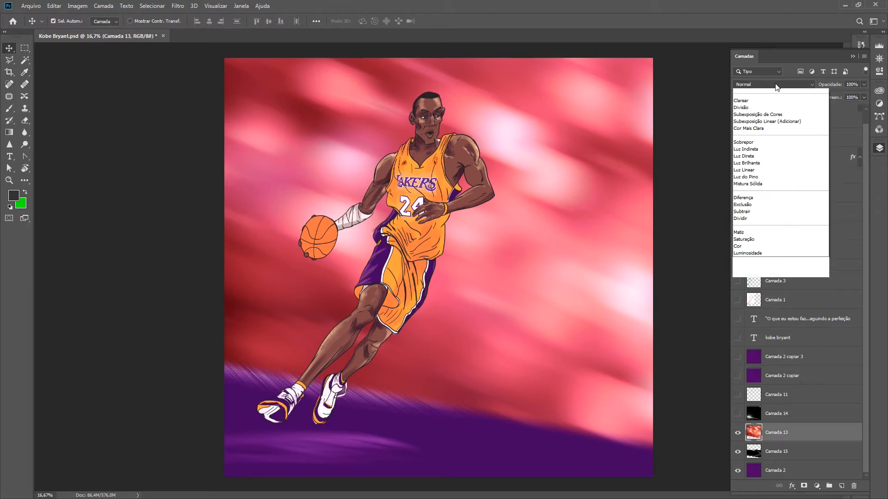
{"action": "left_click", "coordinate": [826, 430]}
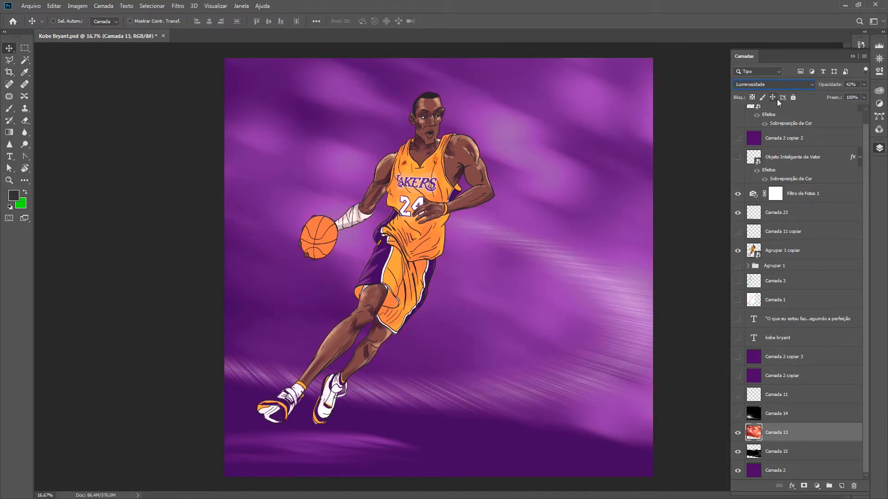
{"action": "key", "text": "ctrl+comma"}
{"action": "left_click", "coordinate": [738, 433]}
- Try higher and lower opacity values on Camada 13 and bring it back to 42%
{"action": "left_click", "coordinate": [863, 84]}
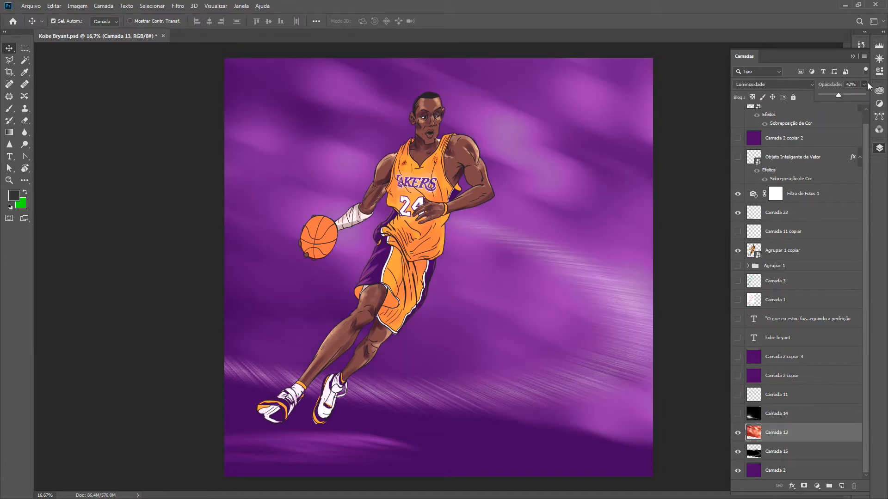
{"action": "left_click_drag", "start_coordinate": [846, 96], "coordinate": [886, 90]}
{"action": "left_click_drag", "start_coordinate": [831, 98], "coordinate": [835, 100]}
{"action": "left_click_drag", "start_coordinate": [837, 97], "coordinate": [837, 98]}
{"action": "left_click", "coordinate": [802, 421]}
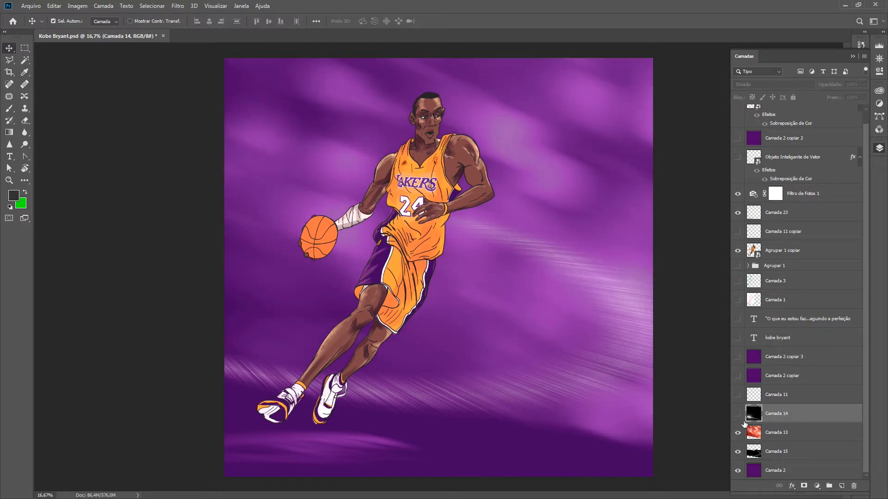
{"action": "left_click", "coordinate": [816, 437]}
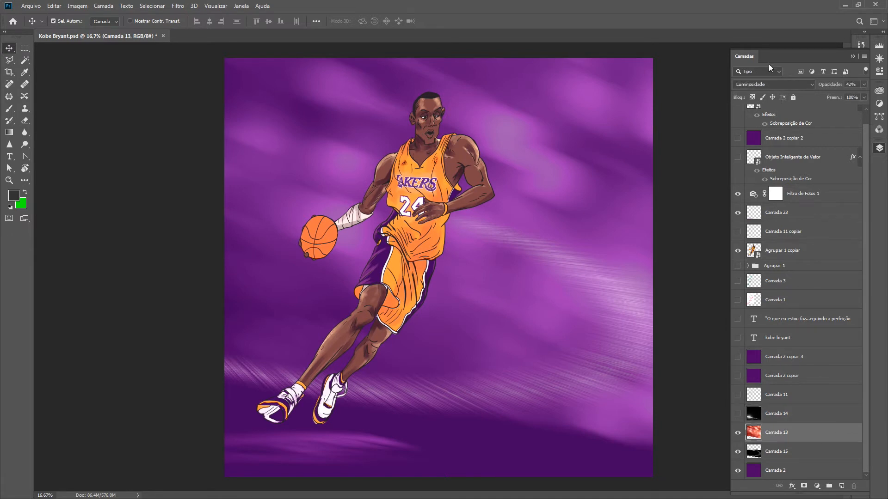
- Try blend modes such as Cor, Exclusão, Luz do Pino, Sobrepor and Subexposição de Cores on Camada 13 and return it to Luminosidade
{"action": "left_click", "coordinate": [772, 84]}
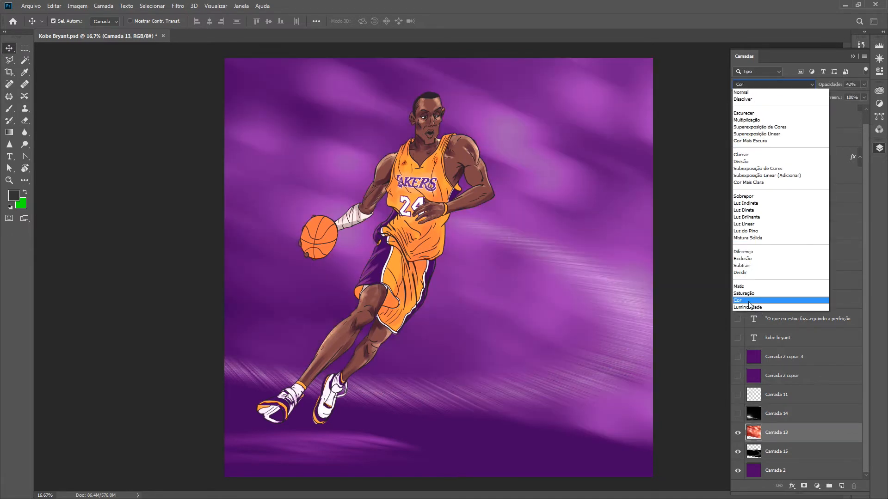
{"action": "left_click", "coordinate": [749, 303]}
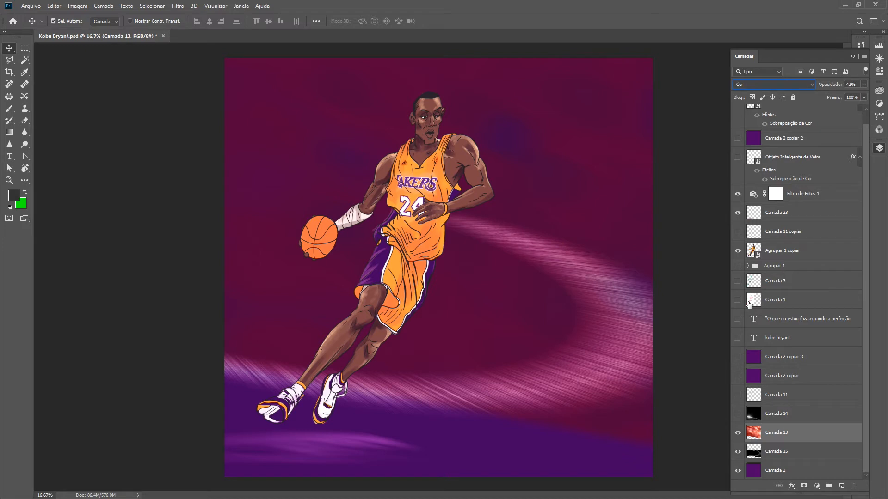
{"action": "key", "text": "Up"}
{"action": "key", "text": "Up"}
{"action": "key", "text": "Up"}
{"action": "key", "text": "Up"}
{"action": "key", "text": "Up"}
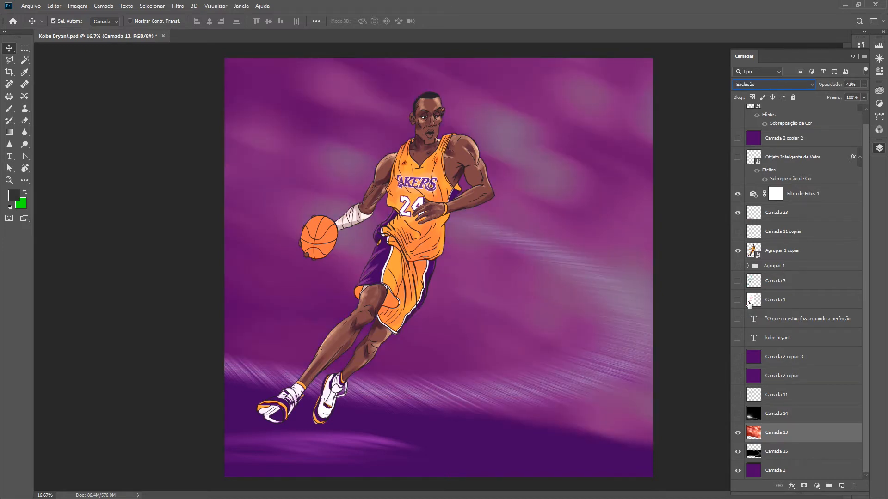
{"action": "key", "text": "Up"}
{"action": "key", "text": "Up"}
{"action": "key", "text": "Up"}
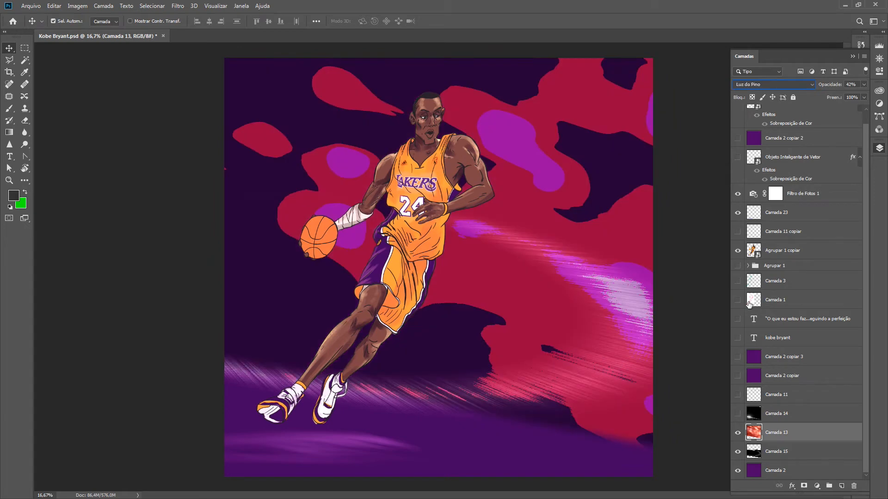
{"action": "key", "text": "Up"}
{"action": "key", "text": "Up"}
{"action": "key", "text": "Up"}
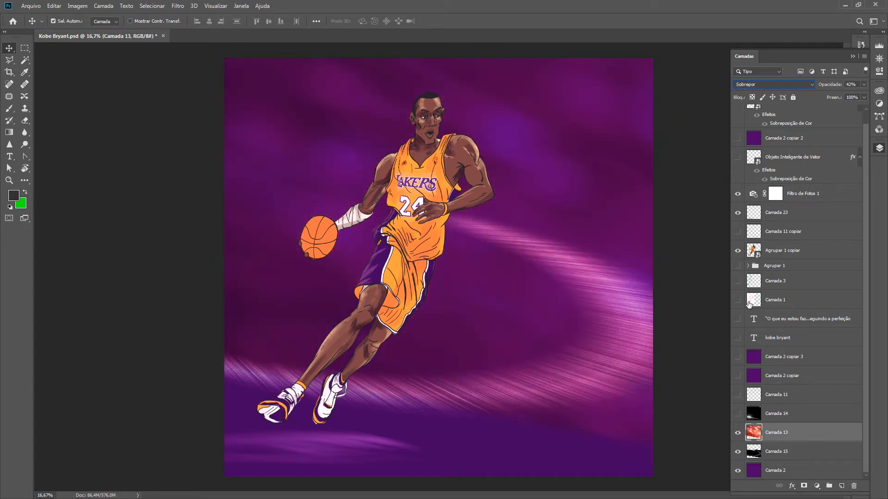
{"action": "key", "text": "Up"}
{"action": "key", "text": "Up"}
{"action": "key", "text": "Up"}
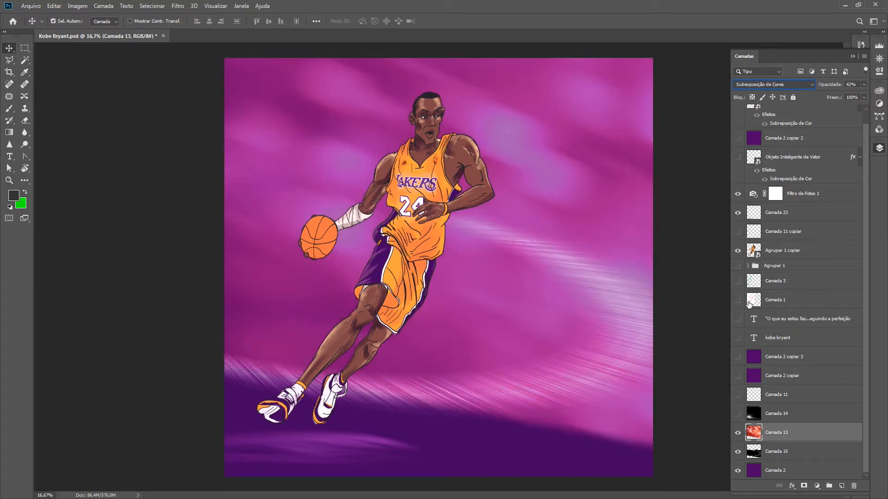
{"action": "left_click", "coordinate": [778, 81]}
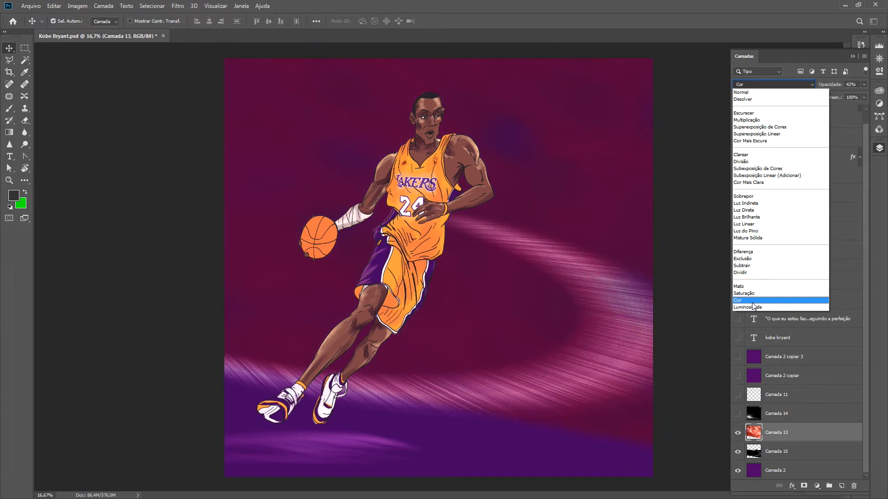
{"action": "left_click", "coordinate": [753, 307]}
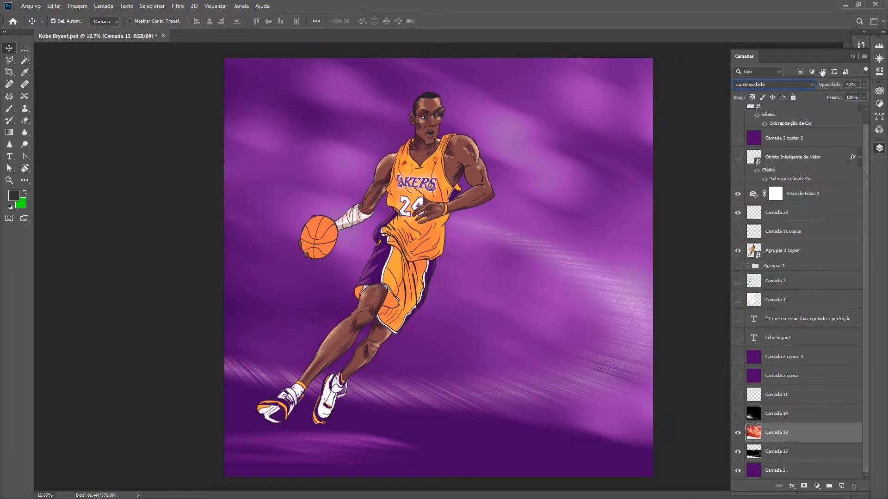
- Set Camada 13's opacity to 39% and compare the Camada 14 light flare on and off, leaving it visible
{"action": "left_click", "coordinate": [862, 85]}
{"action": "left_click", "coordinate": [738, 416]}
{"action": "left_click", "coordinate": [737, 416]}
{"action": "left_click", "coordinate": [738, 415]}
{"action": "left_click", "coordinate": [738, 415]}
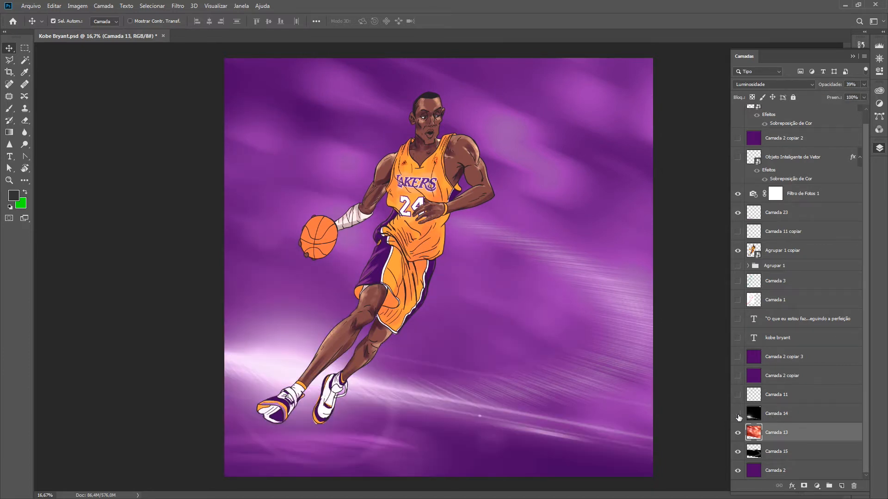
{"action": "left_click", "coordinate": [738, 416]}
{"action": "left_click", "coordinate": [738, 415]}
- Compare Camada 14 in Normal, Cor Mais Clara and Divisão blend modes, keeping Divisão
{"action": "left_click", "coordinate": [805, 414]}
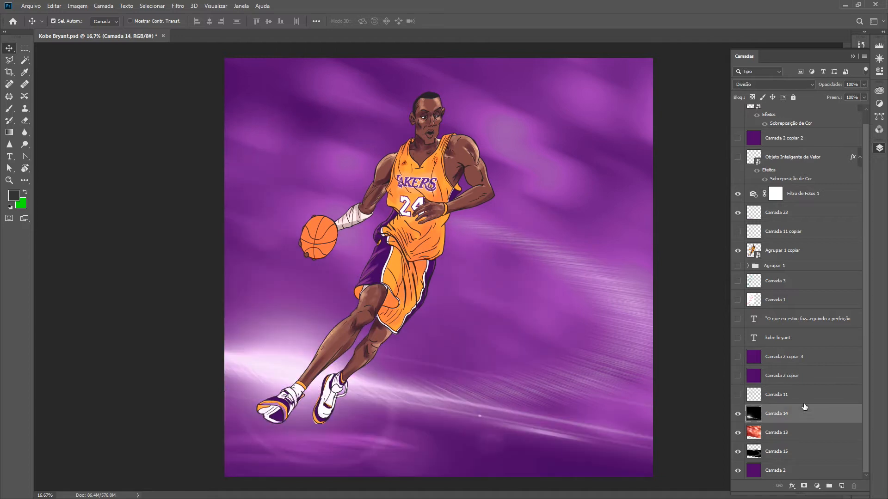
{"action": "left_click", "coordinate": [766, 84]}
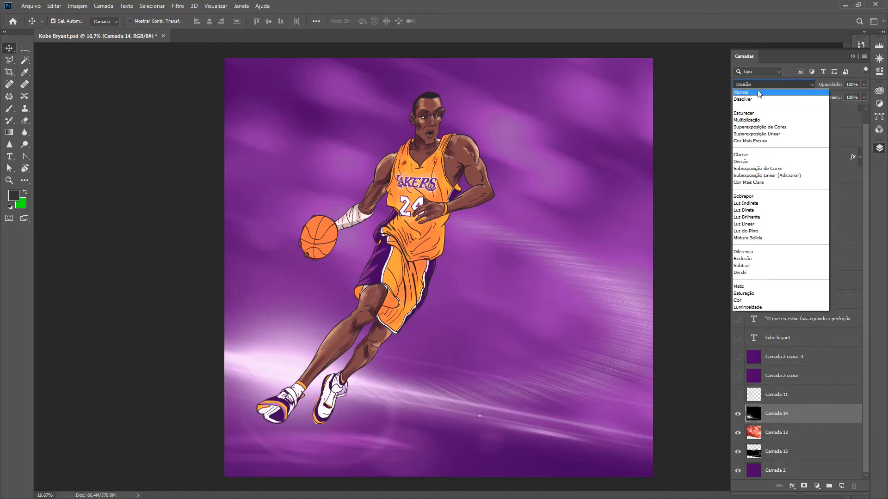
{"action": "left_click", "coordinate": [754, 88]}
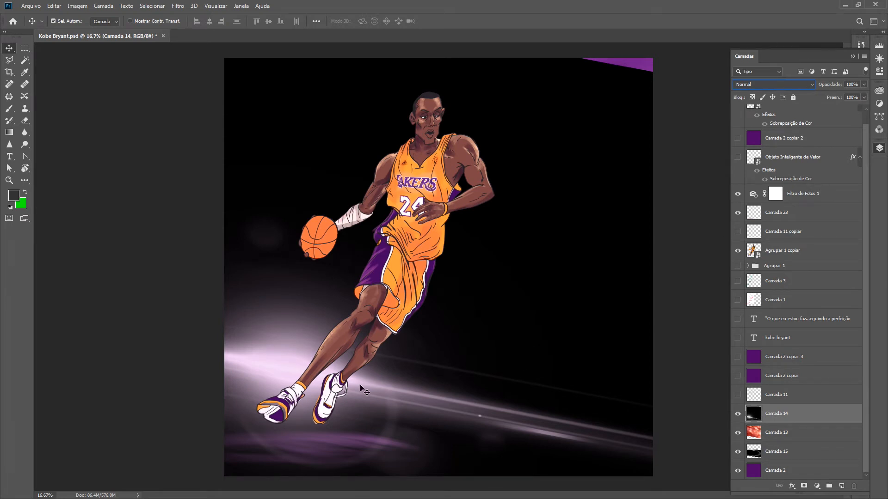
{"action": "left_click", "coordinate": [769, 85]}
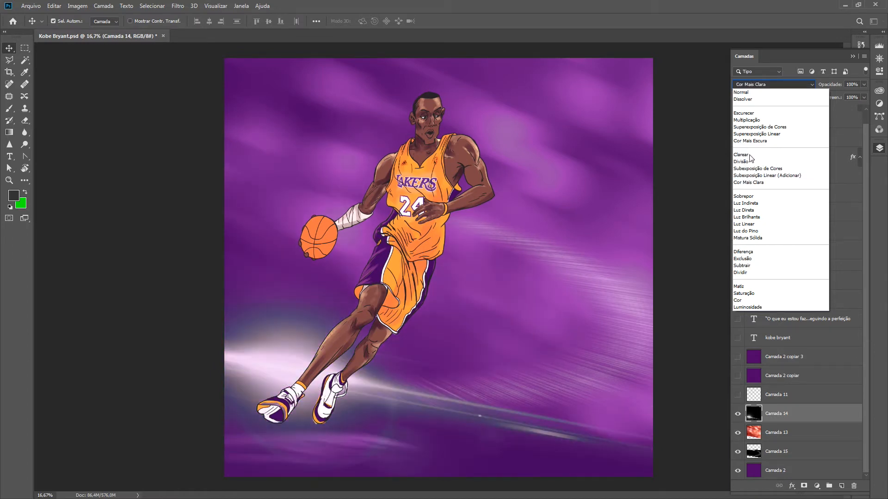
{"action": "left_click", "coordinate": [744, 162]}
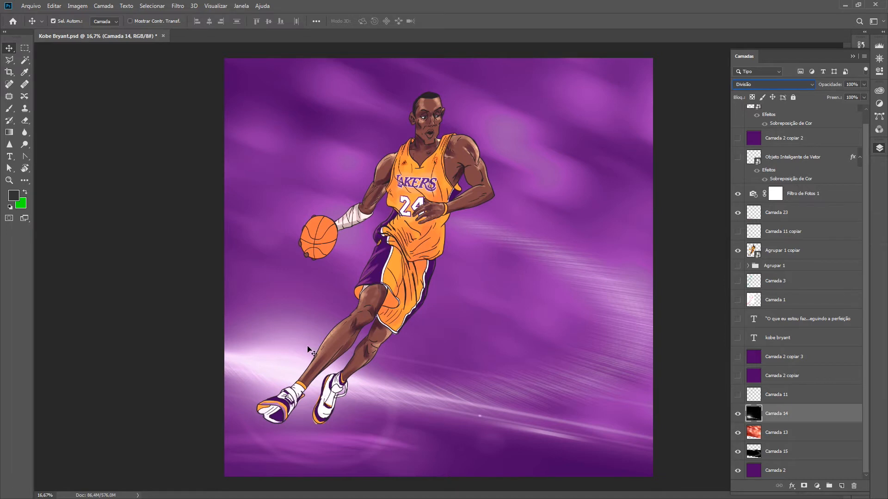
- Toggle Camada 11 on and off to compare its effect, leaving it hidden
{"action": "left_click", "coordinate": [816, 396]}
{"action": "left_click", "coordinate": [739, 397]}
{"action": "left_click", "coordinate": [739, 397]}
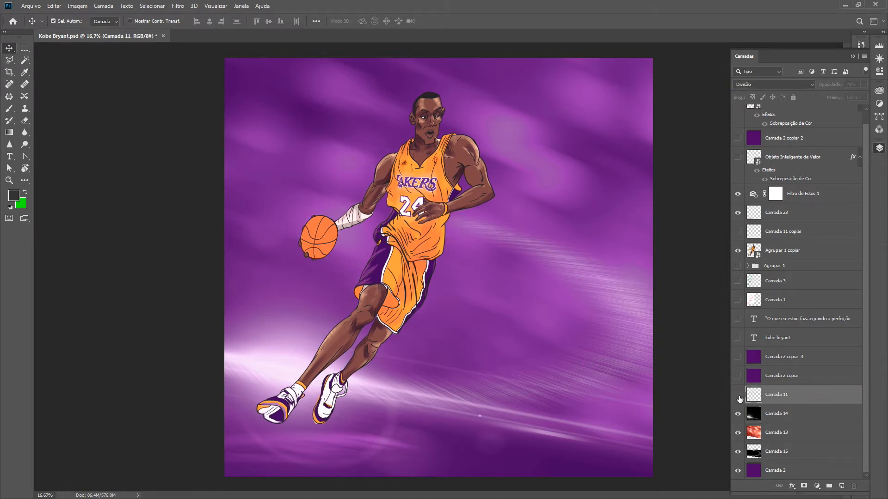
- Compare the purple Camada 2 copiar layer on and off, leaving it visible in Saturação blend mode
{"action": "left_click", "coordinate": [810, 376]}
{"action": "left_click", "coordinate": [737, 376]}
{"action": "left_click", "coordinate": [738, 376]}
{"action": "left_click", "coordinate": [739, 377]}
{"action": "left_click", "coordinate": [740, 377]}
{"action": "left_click", "coordinate": [738, 376]}
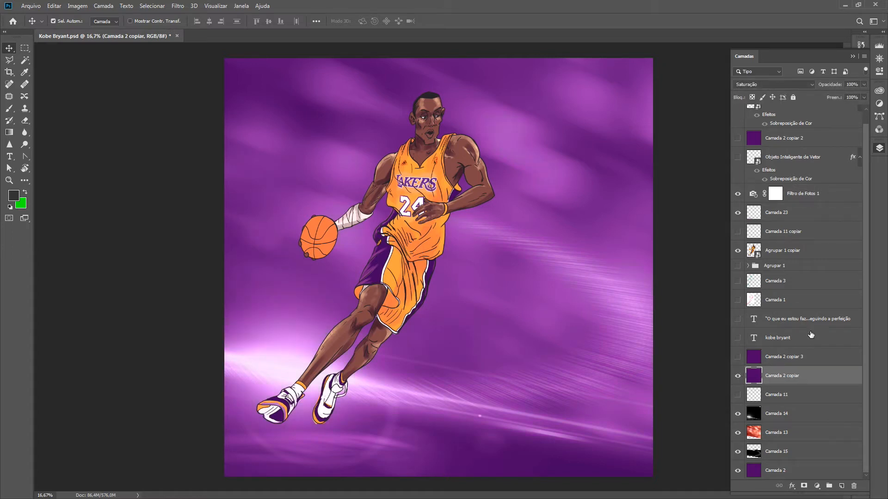
{"action": "left_click", "coordinate": [793, 88]}
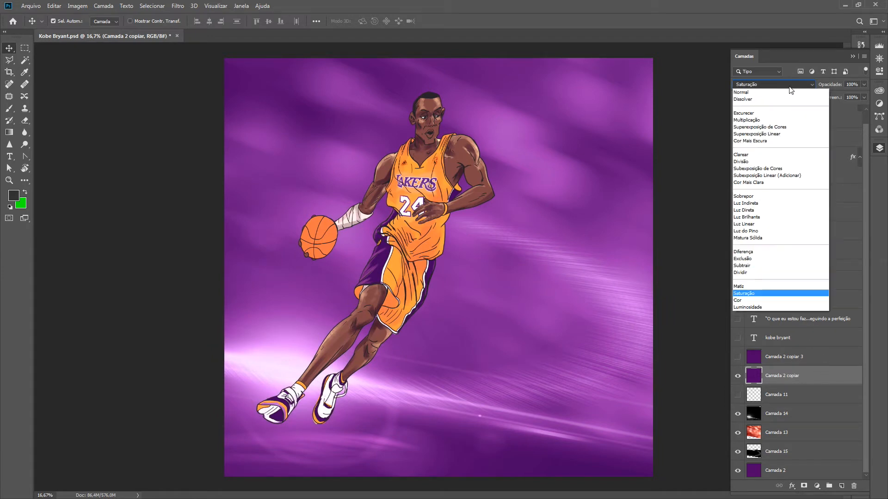
{"action": "left_click", "coordinate": [759, 293]}
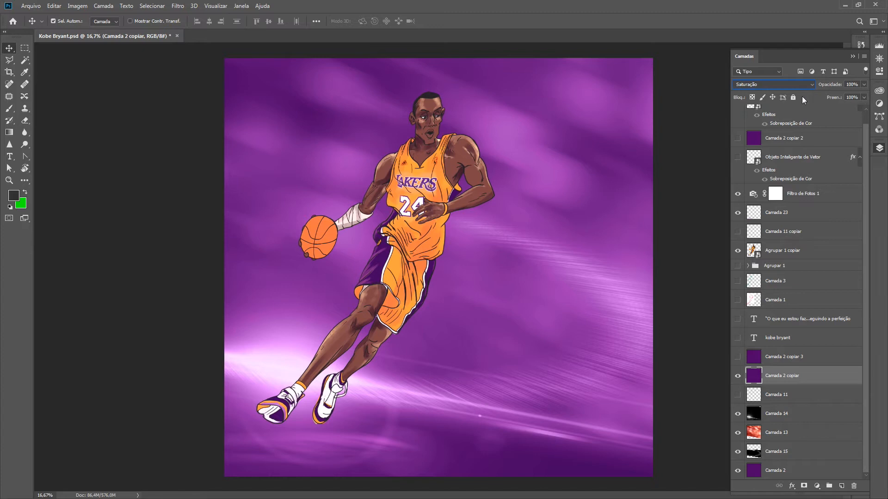
- Show the purple Camada 2 copiar 3 layer in Normal mode and set its opacity to 37%
{"action": "left_click", "coordinate": [737, 357]}
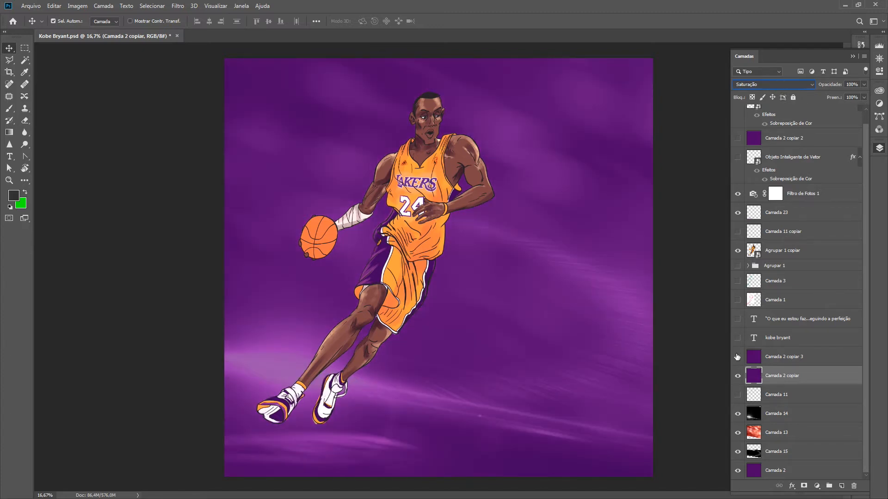
{"action": "left_click", "coordinate": [737, 356]}
{"action": "left_click", "coordinate": [793, 357]}
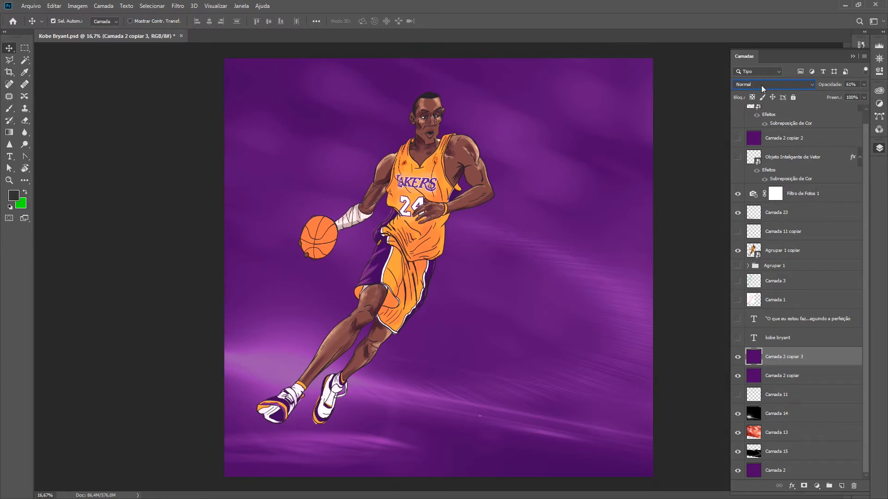
{"action": "left_click", "coordinate": [863, 84]}
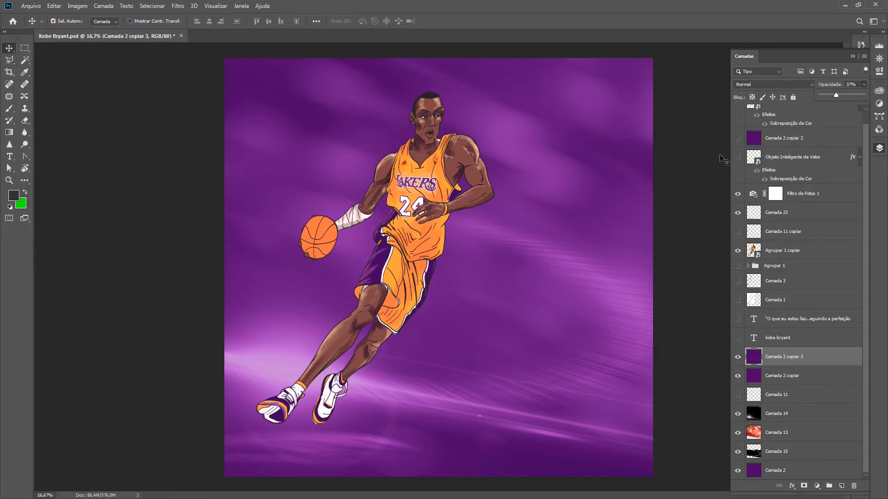
- Toggle Camada 2 copiar 2, Objeto Inteligente de Vetor and Camada 2 copiar 3 to compare their effects on the poster
{"action": "left_click", "coordinate": [734, 144]}
{"action": "left_click", "coordinate": [738, 139]}
{"action": "left_click", "coordinate": [738, 158]}
{"action": "left_click", "coordinate": [738, 159]}
{"action": "left_click", "coordinate": [739, 359]}
{"action": "left_click", "coordinate": [739, 359]}
- Move Camada 2 copiar 3 directly above Objeto Inteligente de Vetor and set its opacity to 100%
{"action": "left_click_drag", "start_coordinate": [803, 358], "coordinate": [767, 149]}
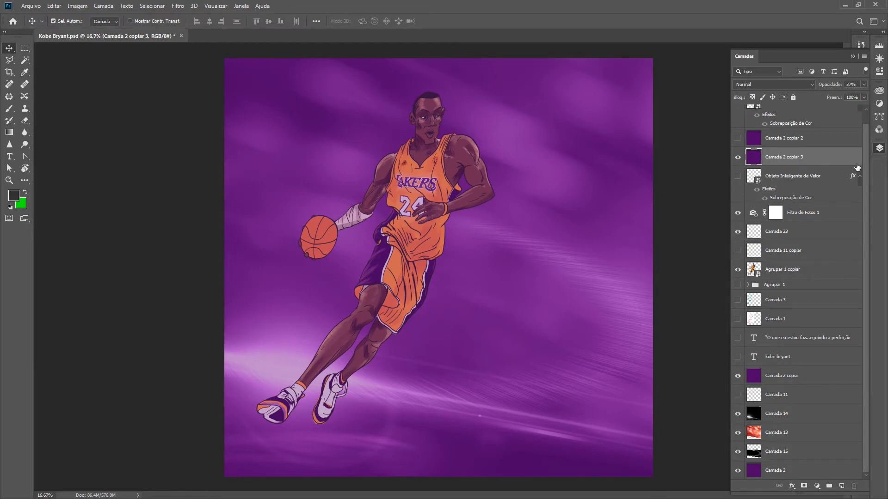
{"action": "left_click", "coordinate": [751, 84]}
{"action": "left_click", "coordinate": [784, 83]}
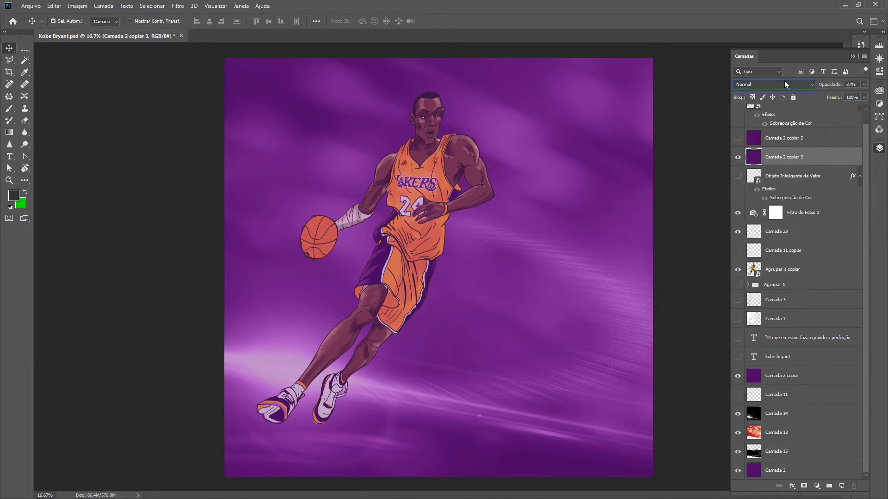
{"action": "left_click", "coordinate": [863, 84]}
{"action": "left_click_drag", "start_coordinate": [834, 95], "coordinate": [886, 94]}
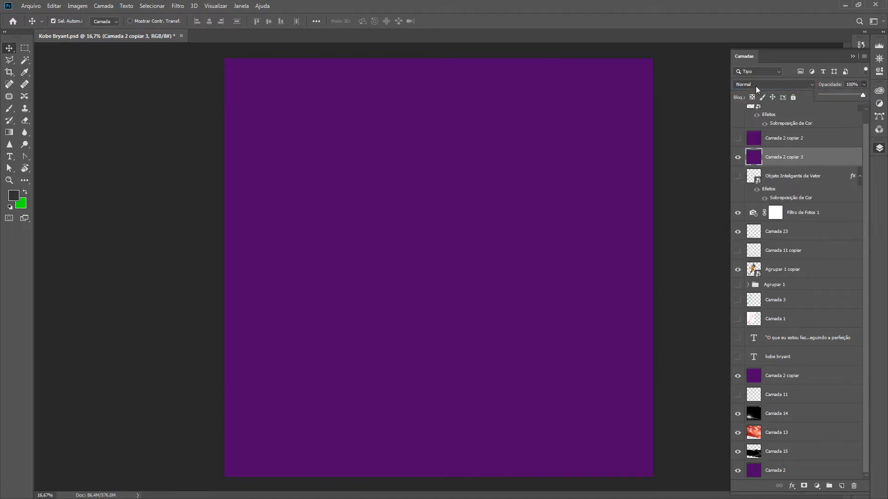
- Set the blend mode of Camada 2 copiar 3 to Dissolver
{"action": "left_click", "coordinate": [755, 86]}
{"action": "left_click", "coordinate": [758, 85]}
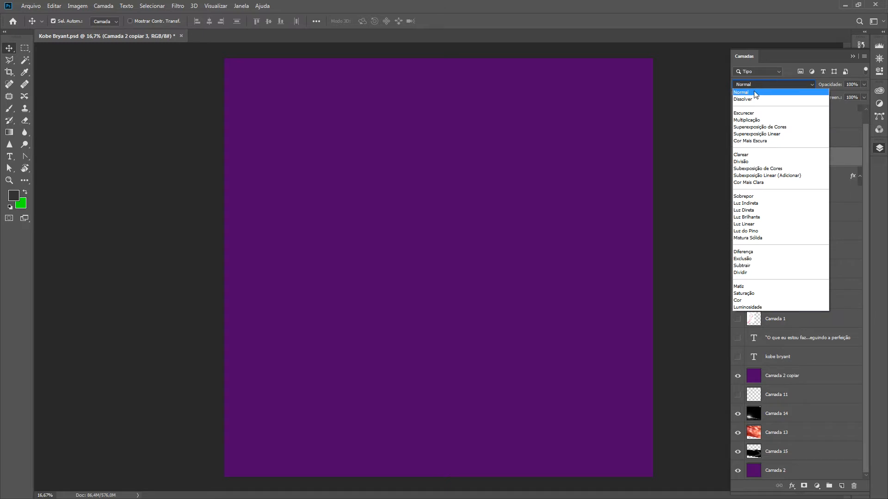
{"action": "left_click", "coordinate": [751, 101]}
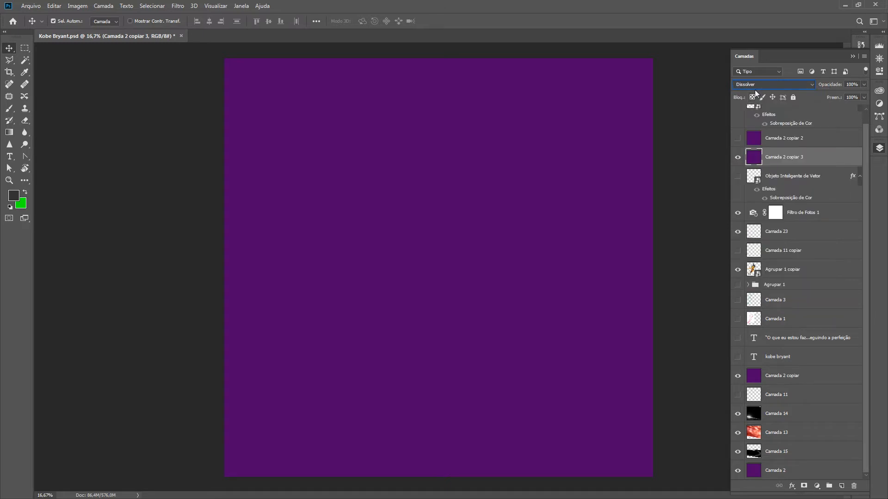
- Try the Escurecer, Multiplicação and Superexposição de Cores blend modes on Camada 2 copiar 3
{"action": "left_click", "coordinate": [762, 85]}
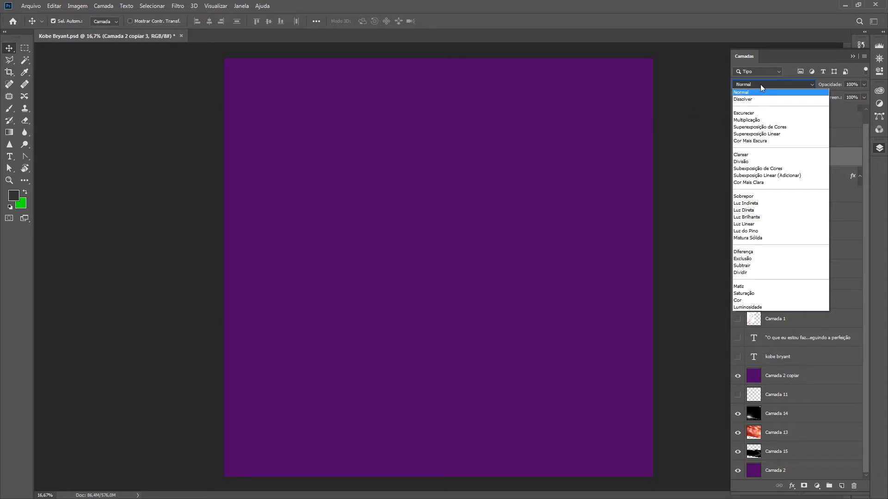
{"action": "left_click", "coordinate": [745, 115]}
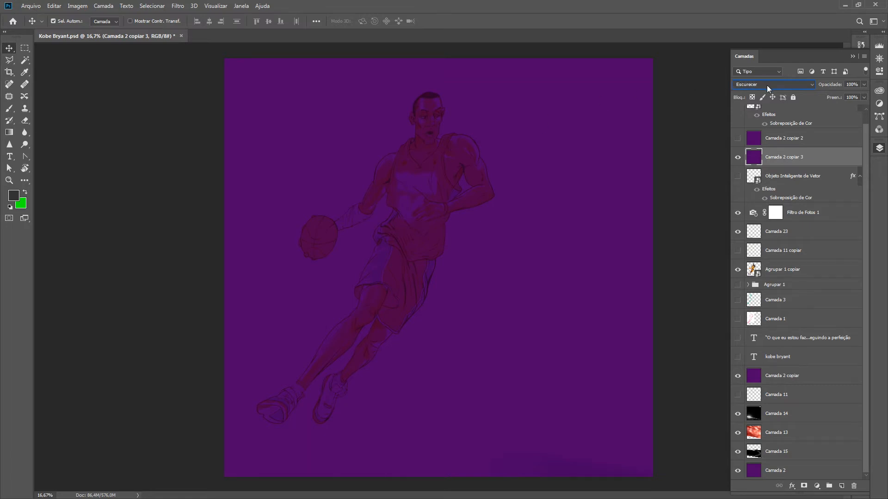
{"action": "left_click", "coordinate": [768, 87]}
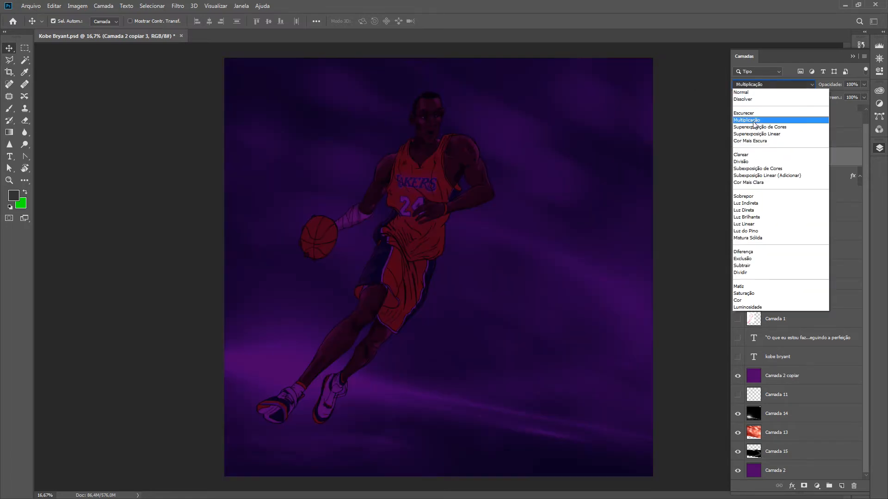
{"action": "left_click", "coordinate": [754, 120]}
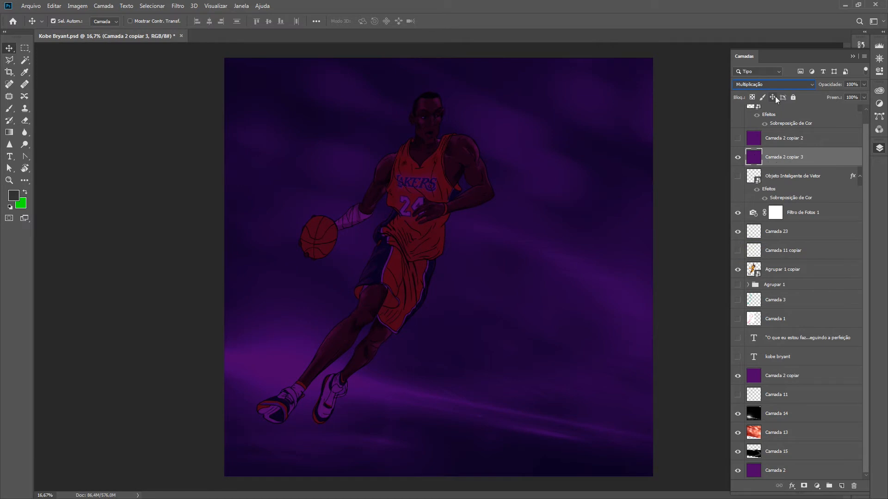
{"action": "left_click", "coordinate": [761, 85]}
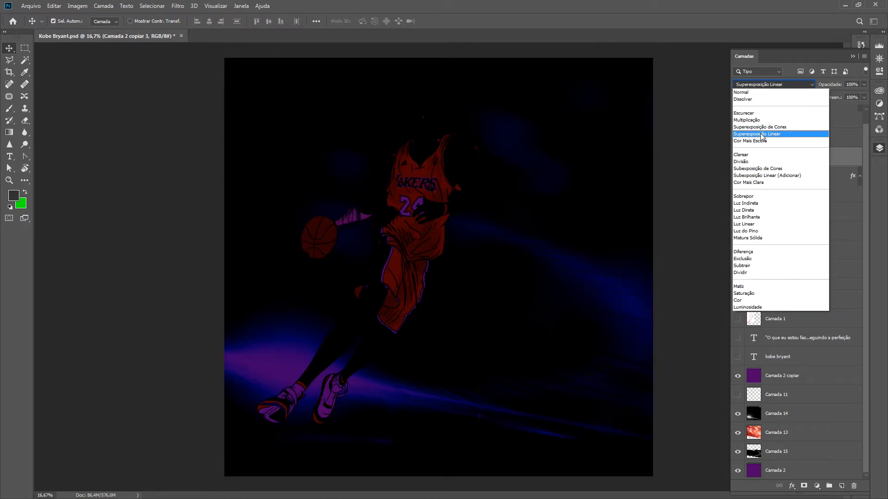
{"action": "left_click", "coordinate": [762, 129]}
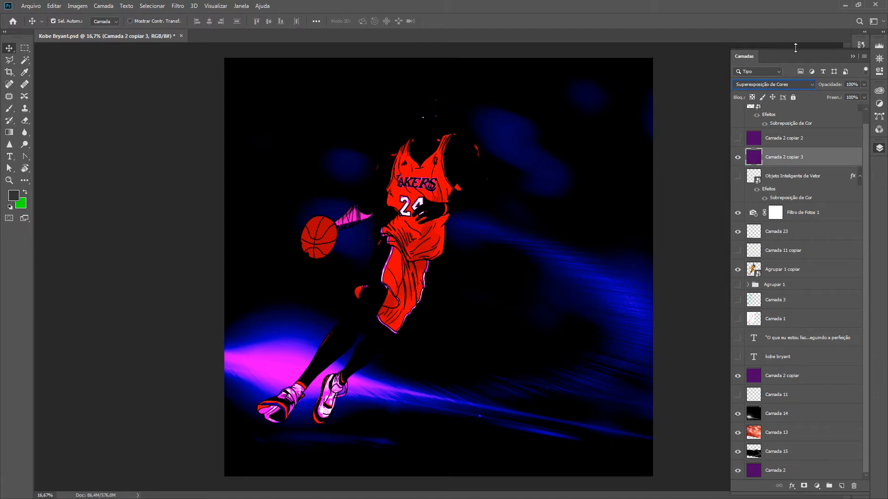
- Compare Cor Mais Escura and Superexposição Linear on Camada 2 copiar 3, ending on Superexposição de Cores
{"action": "left_click", "coordinate": [786, 85]}
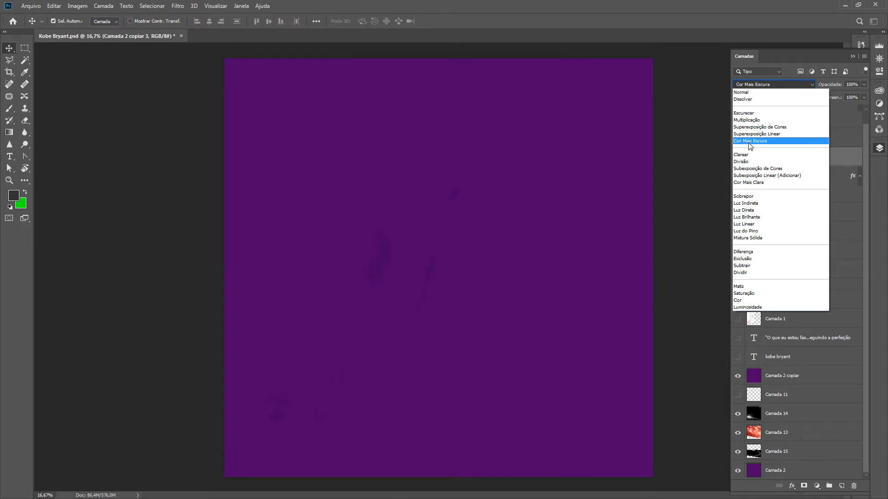
{"action": "left_click", "coordinate": [750, 141]}
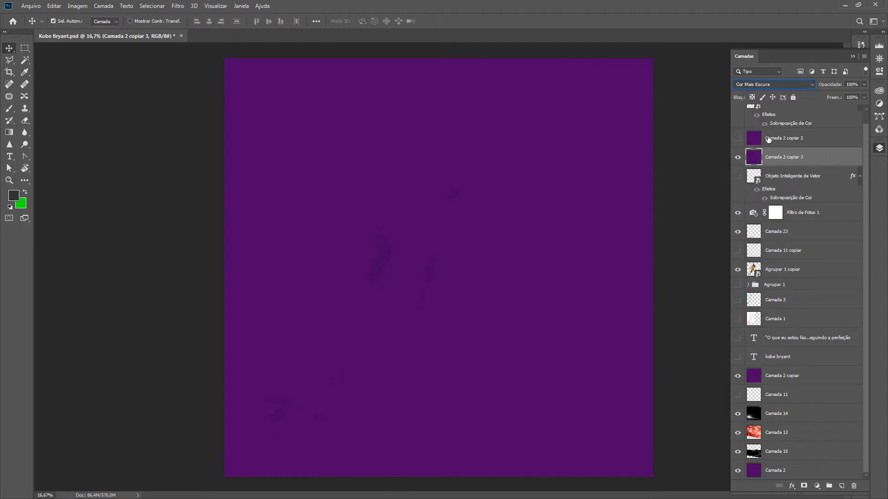
{"action": "left_click", "coordinate": [761, 83]}
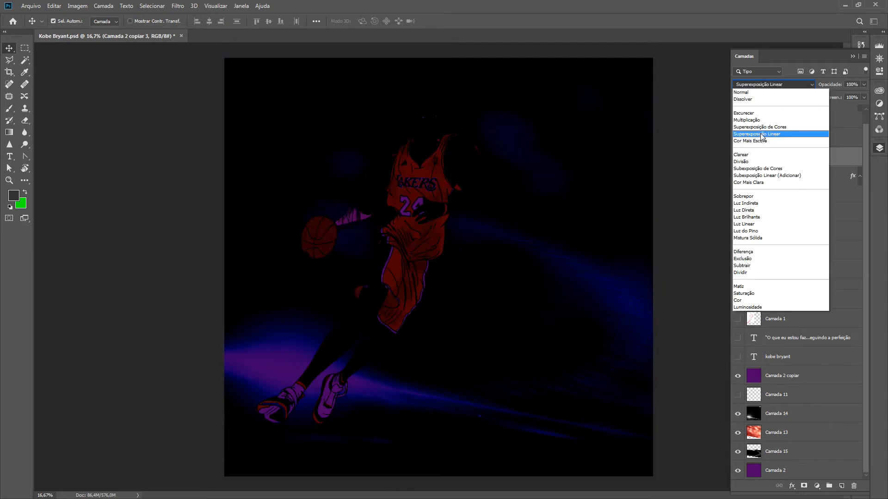
{"action": "left_click", "coordinate": [761, 133]}
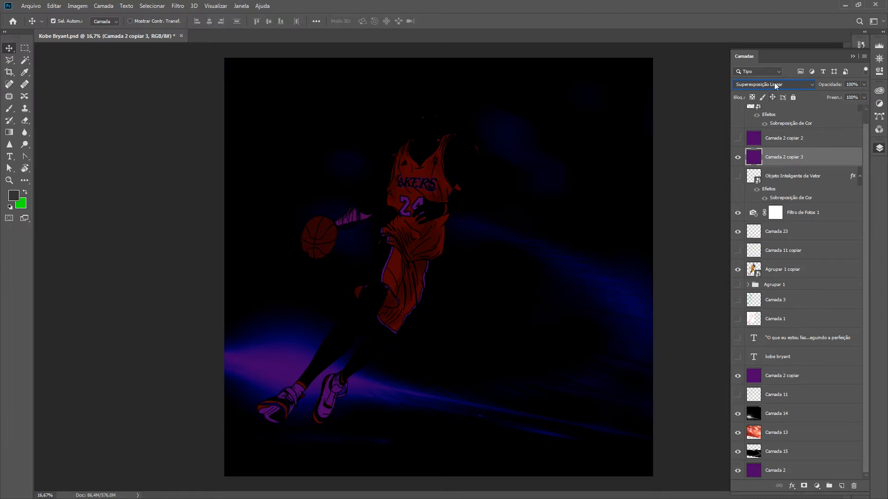
{"action": "left_click", "coordinate": [774, 84]}
{"action": "left_click", "coordinate": [759, 125]}
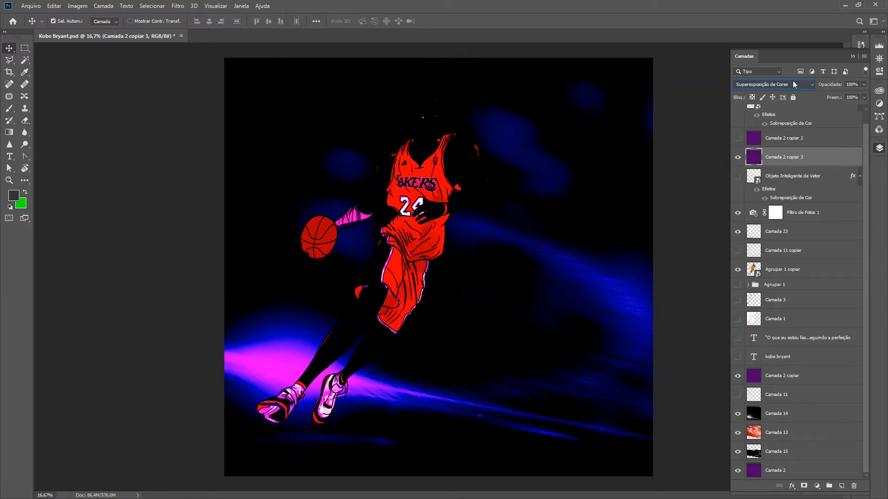
- Toggle Camada 2 copiar 3 to compare the poster with and without it, and set its blend mode to Clarear
{"action": "left_click", "coordinate": [738, 158]}
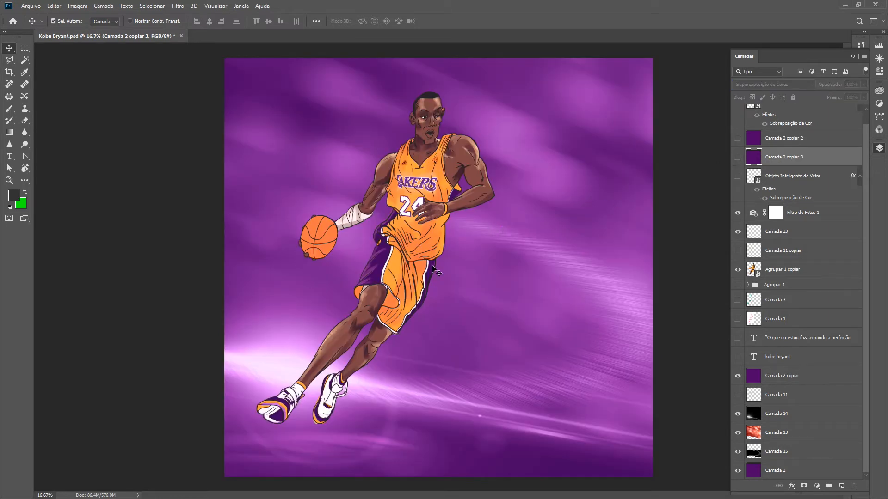
{"action": "left_click", "coordinate": [738, 158]}
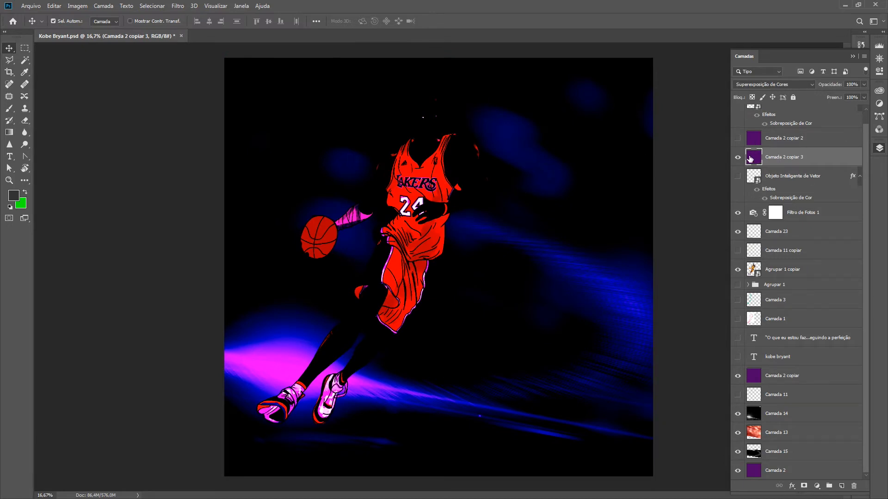
{"action": "left_click", "coordinate": [756, 84]}
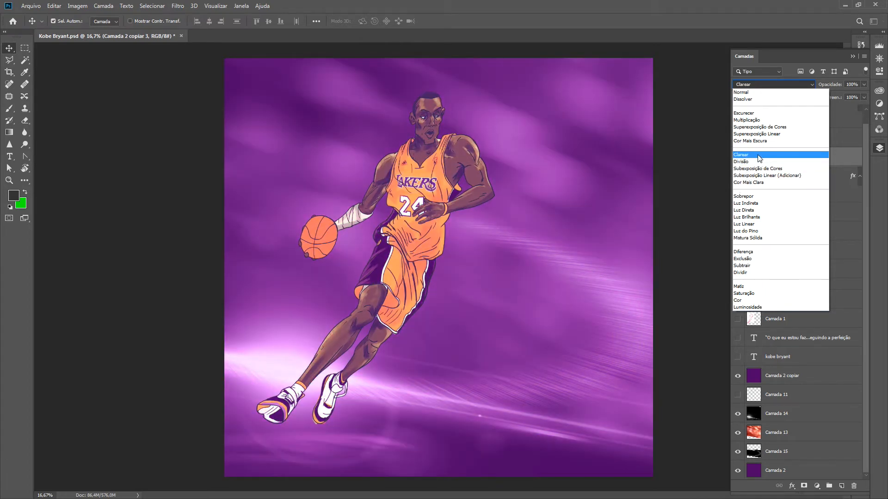
{"action": "left_click", "coordinate": [759, 159]}
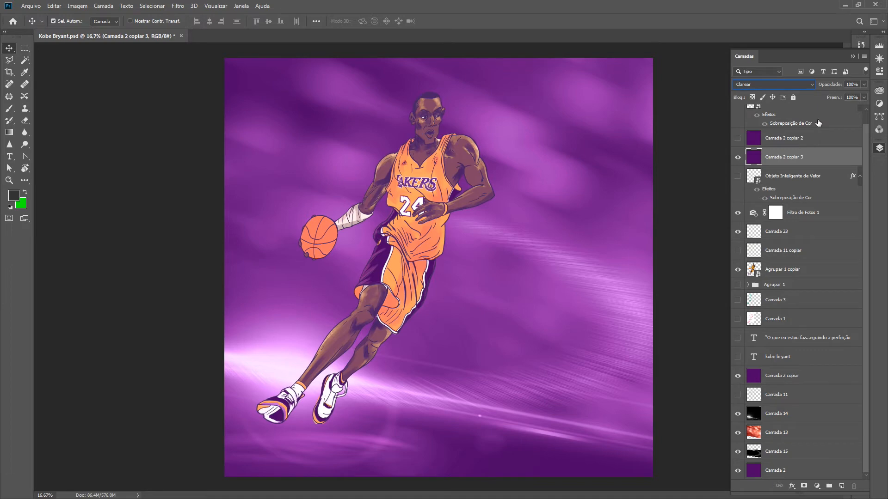
{"action": "left_click", "coordinate": [765, 86]}
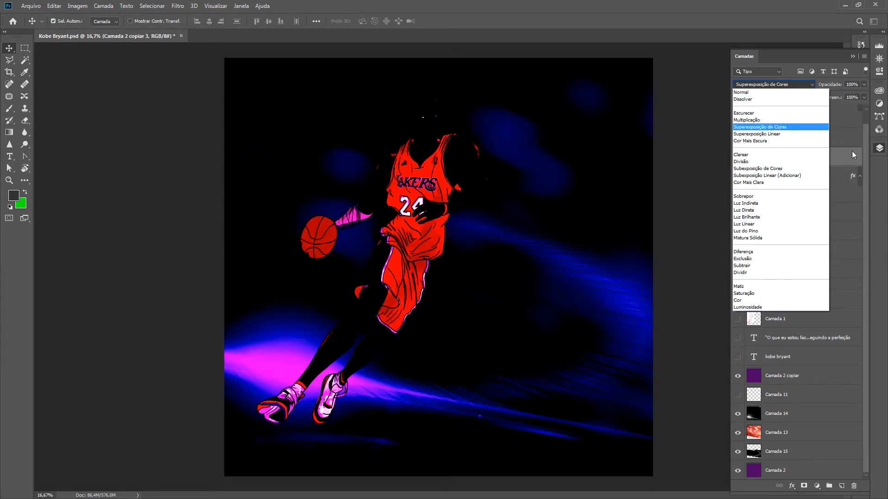
{"action": "left_click", "coordinate": [851, 153]}
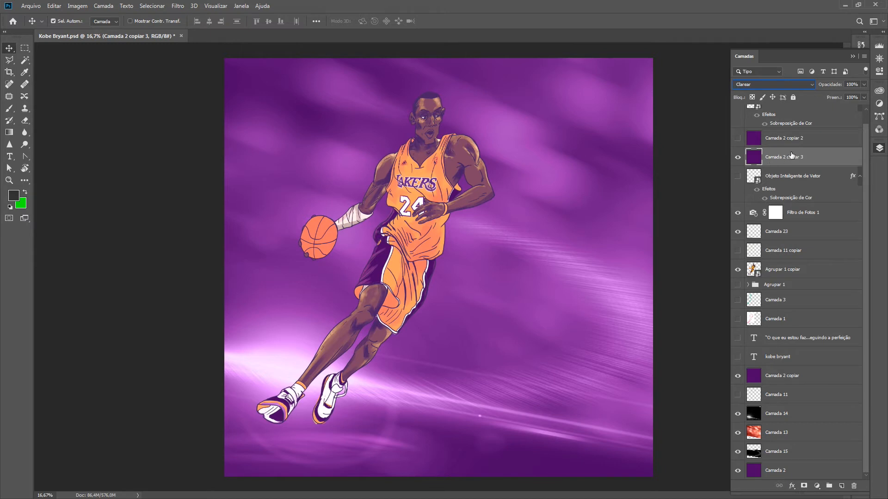
- Move Camada 2 copiar 3 below the player and text layers, directly above Camada 2 copiar
{"action": "left_click", "coordinate": [795, 272]}
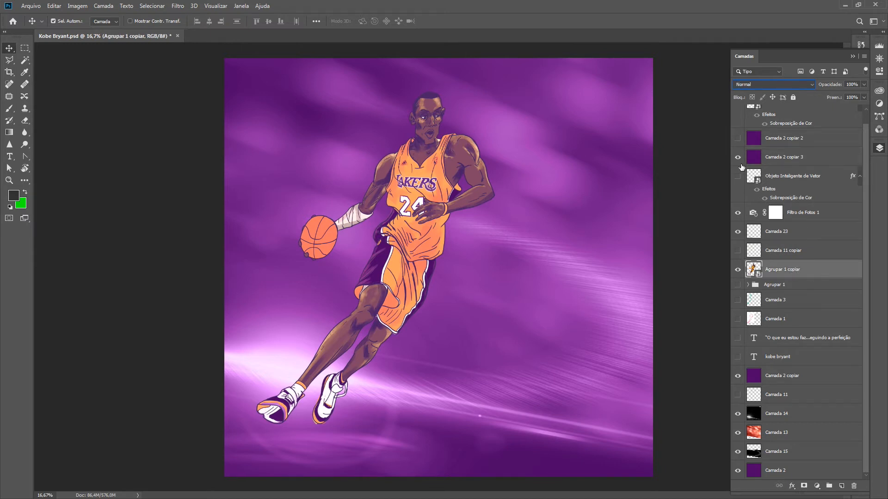
{"action": "left_click_drag", "start_coordinate": [819, 157], "coordinate": [829, 372]}
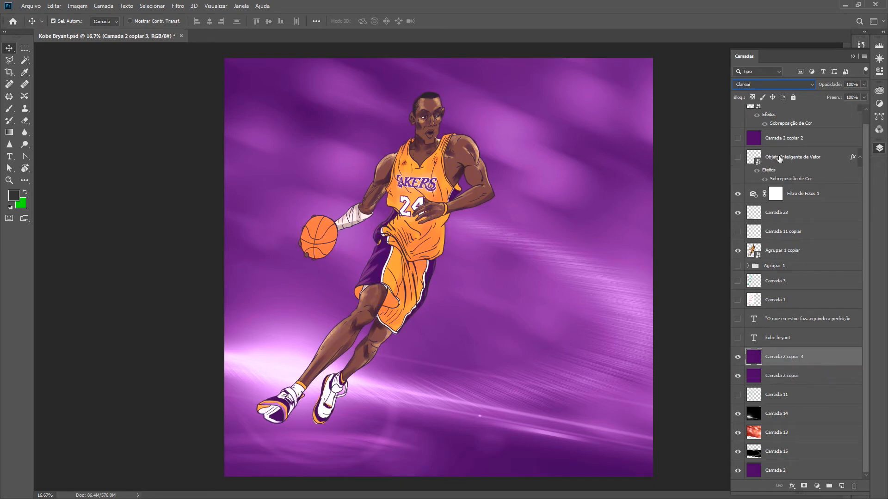
- Toggle the Agrupar 1 copiar player layer, duplicate it and delete the duplicate
{"action": "left_click", "coordinate": [786, 250]}
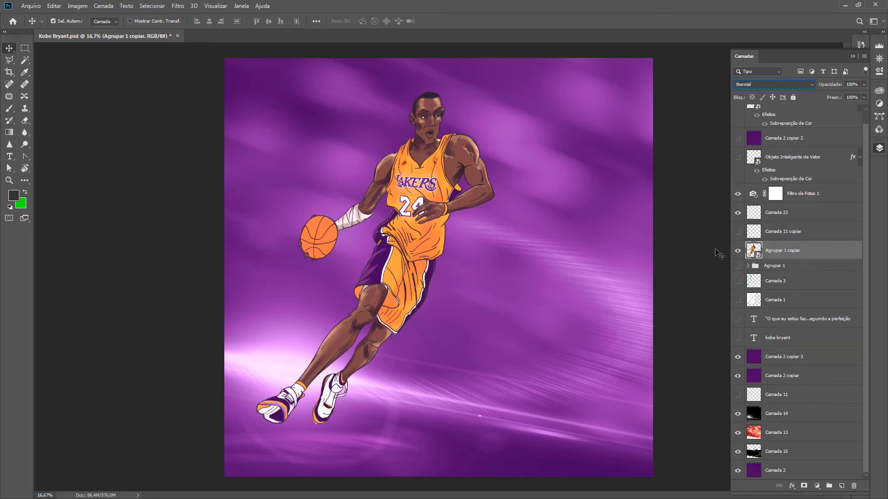
{"action": "left_click", "coordinate": [738, 251]}
{"action": "left_click", "coordinate": [738, 252]}
{"action": "key", "text": "ctrl"}
{"action": "left_click_drag", "start_coordinate": [825, 253], "coordinate": [841, 486]}
{"action": "left_click_drag", "start_coordinate": [791, 252], "coordinate": [845, 486]}
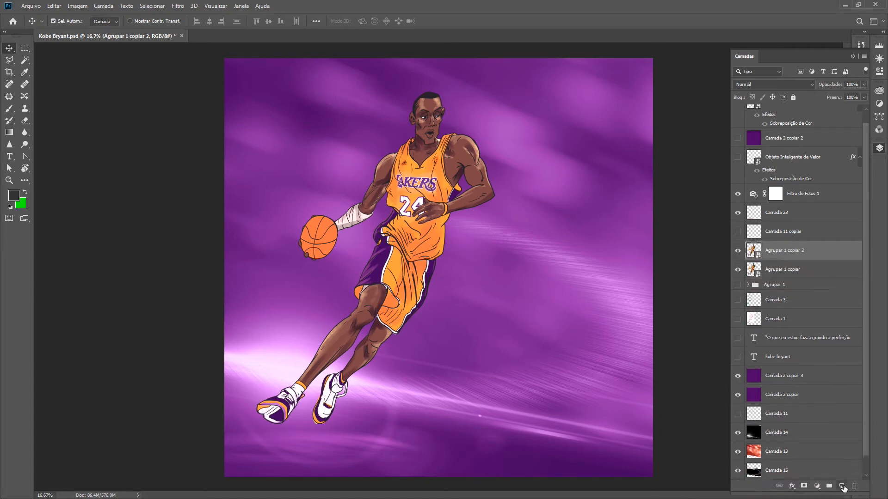
{"action": "left_click", "coordinate": [854, 486]}
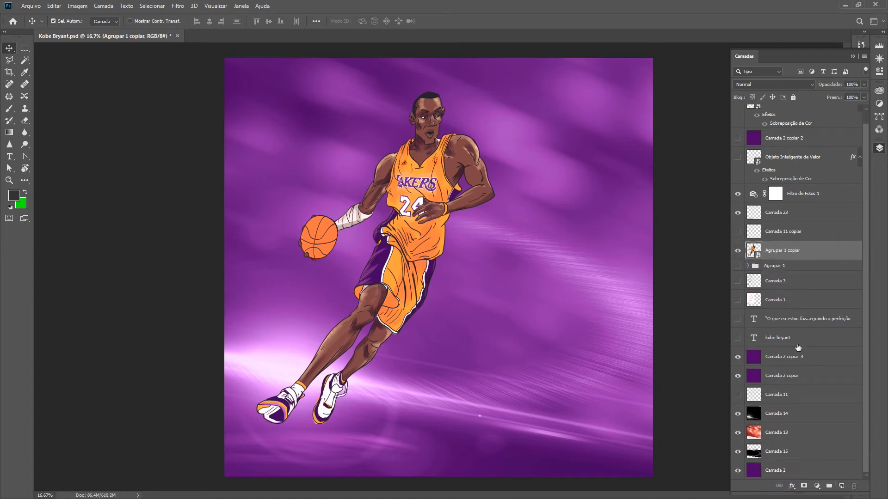
- Duplicate the Agrupar 1 copiar player layer directly above itself
{"action": "key", "text": "ctrl+j"}
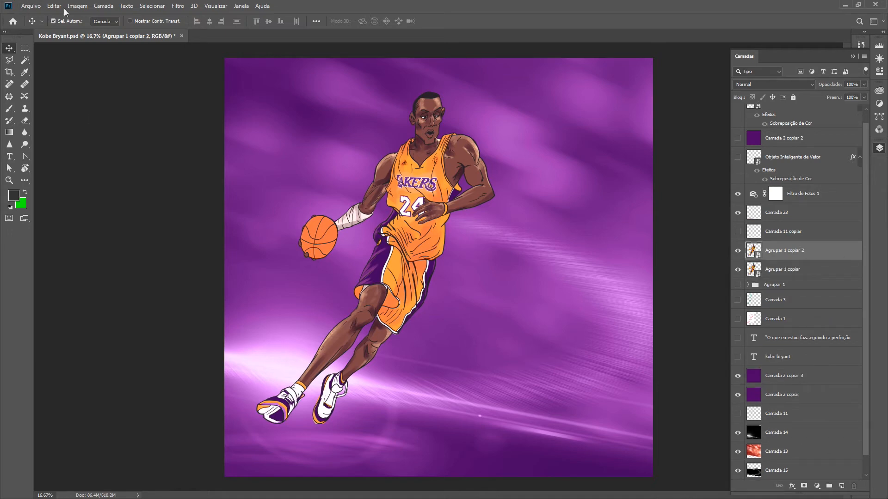
- Duplicate Agrupar 1 copiar 2 as Agrupar 1 copiar 3 within Kobe Bryant.psd, and delete that extra copy
{"action": "left_click", "coordinate": [103, 6]}
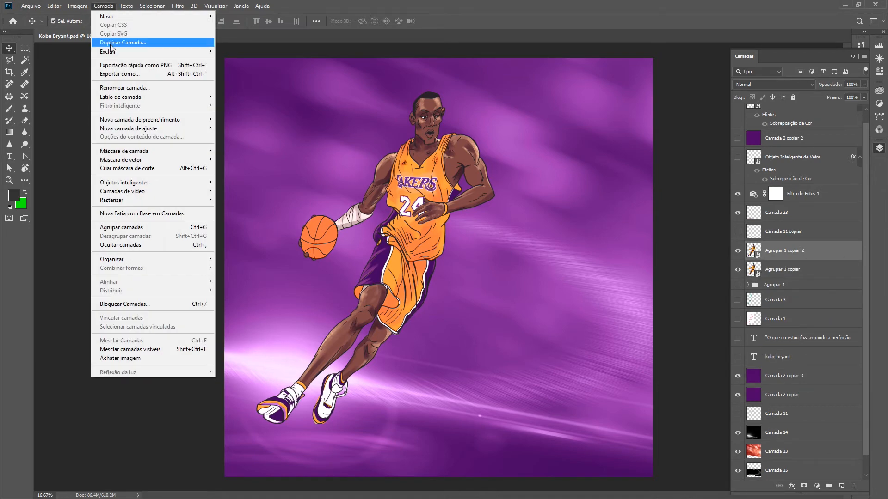
{"action": "left_click", "coordinate": [125, 42]}
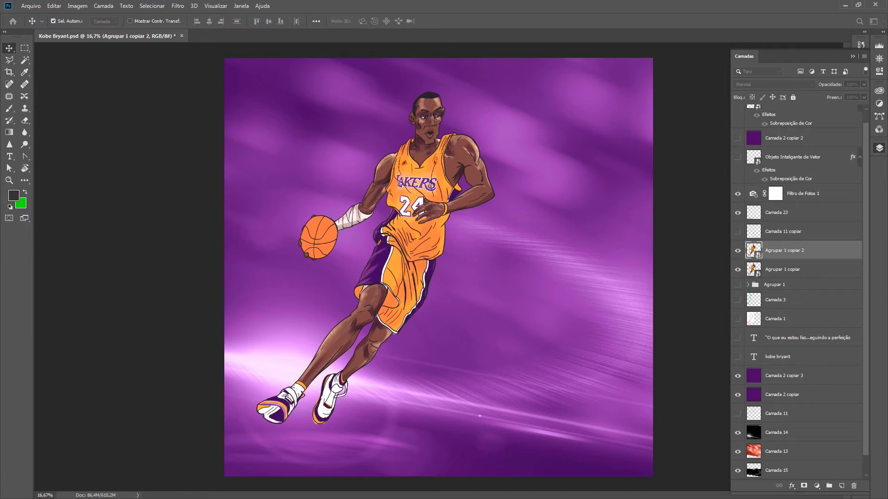
{"action": "left_click_drag", "start_coordinate": [0, 176], "coordinate": [392, 163]}
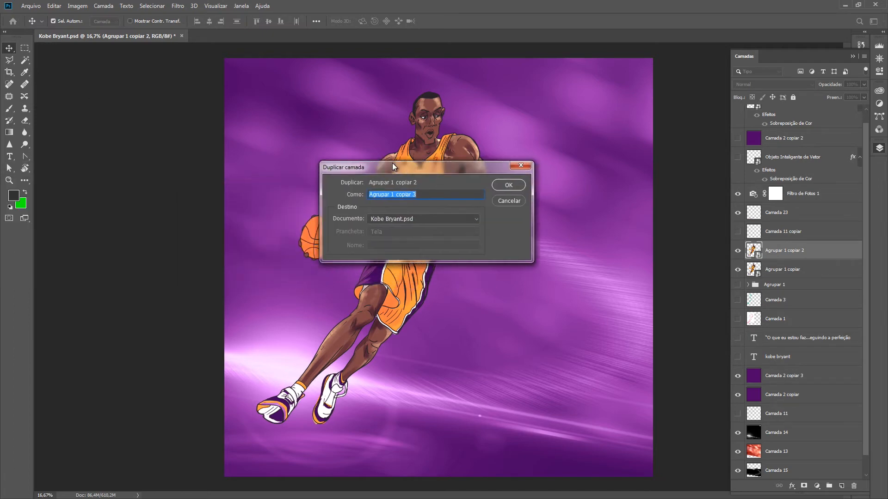
{"action": "left_click", "coordinate": [517, 183]}
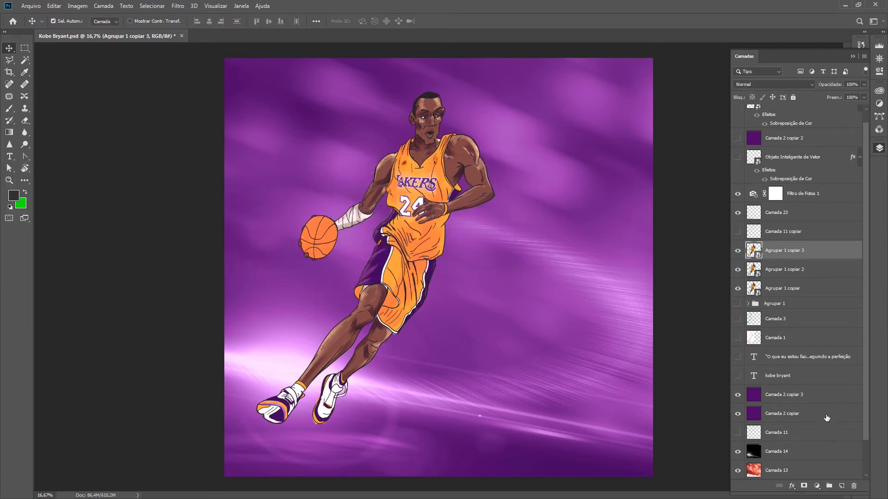
{"action": "left_click", "coordinate": [853, 486]}
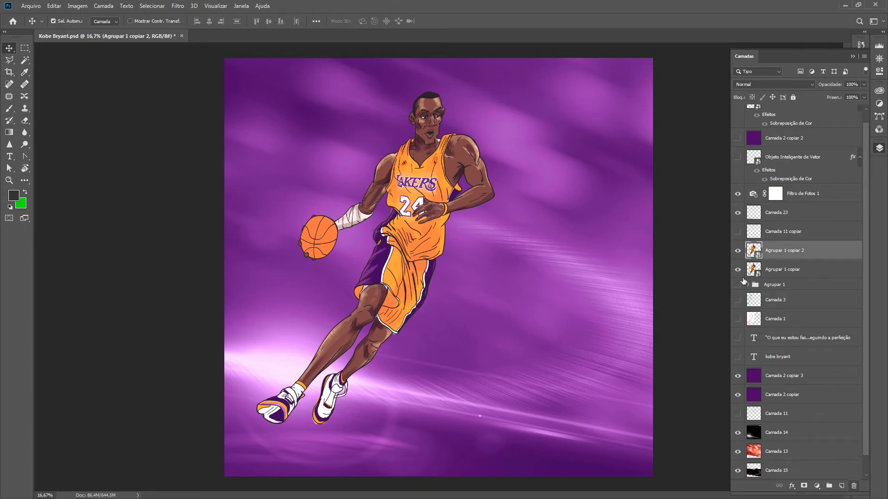
- Toggle Agrupar 1 copiar 2, shift it sideways to expose the original player underneath, and undo the move
{"action": "left_click", "coordinate": [738, 252]}
{"action": "left_click", "coordinate": [738, 252]}
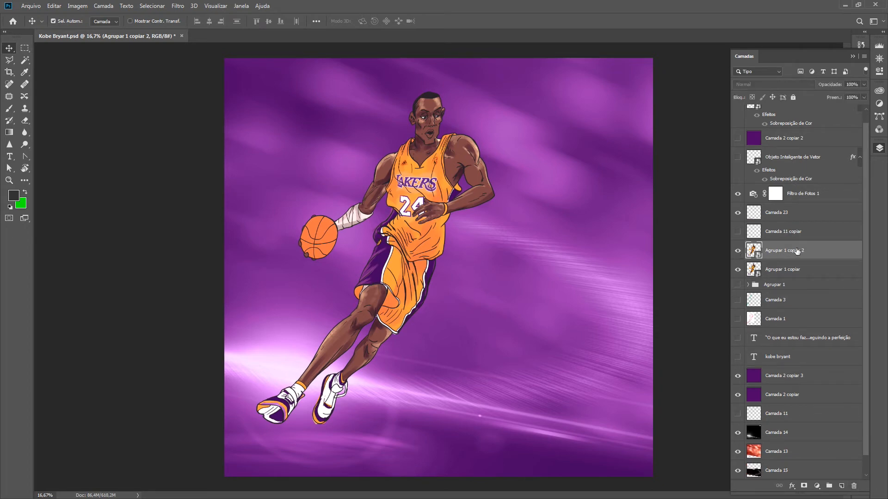
{"action": "left_click", "coordinate": [758, 85]}
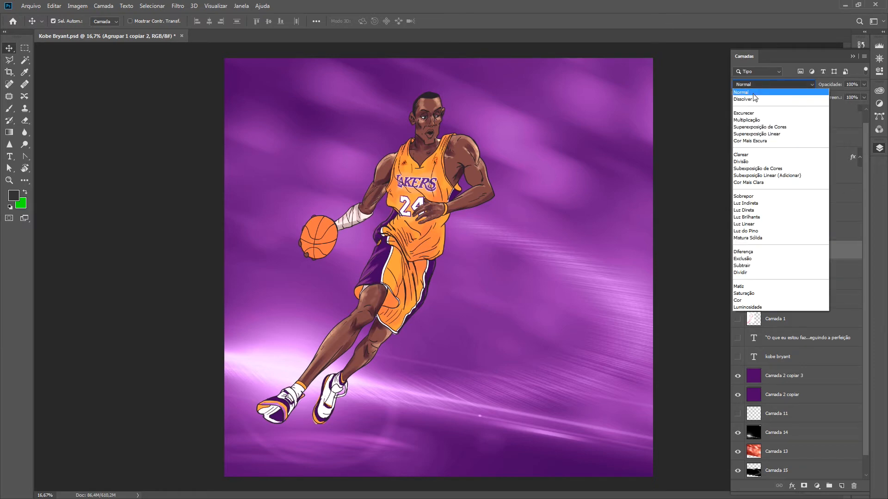
{"action": "left_click", "coordinate": [840, 256]}
{"action": "left_click_drag", "start_coordinate": [418, 200], "coordinate": [472, 199]}
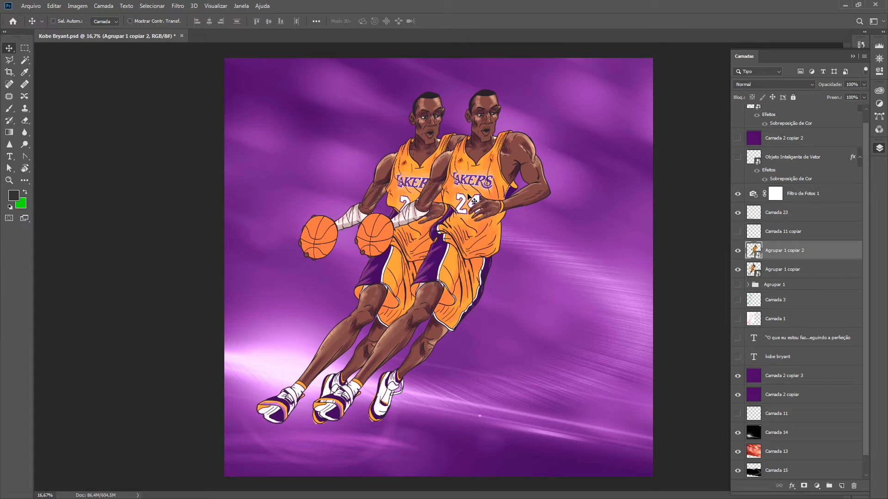
{"action": "key", "text": "ctrl+z"}
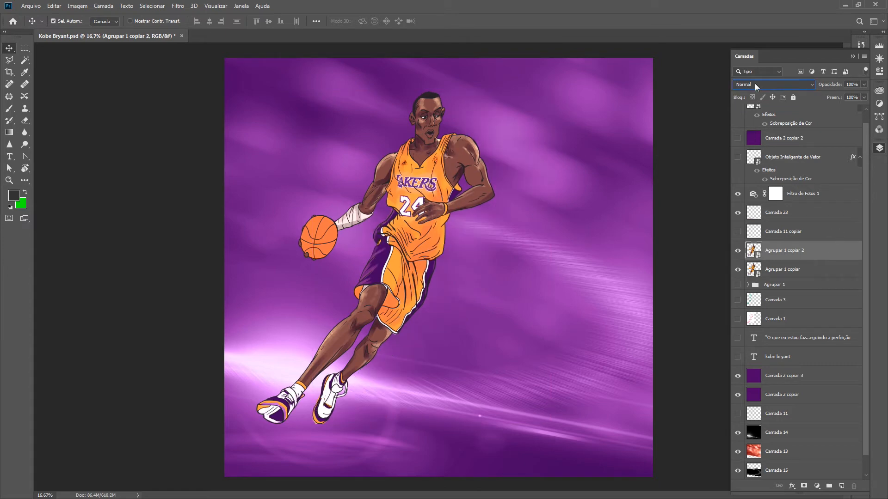
- Try Escurecer on Agrupar 1 copiar 2 and set its blend mode to Multiplicação
{"action": "left_click", "coordinate": [755, 85]}
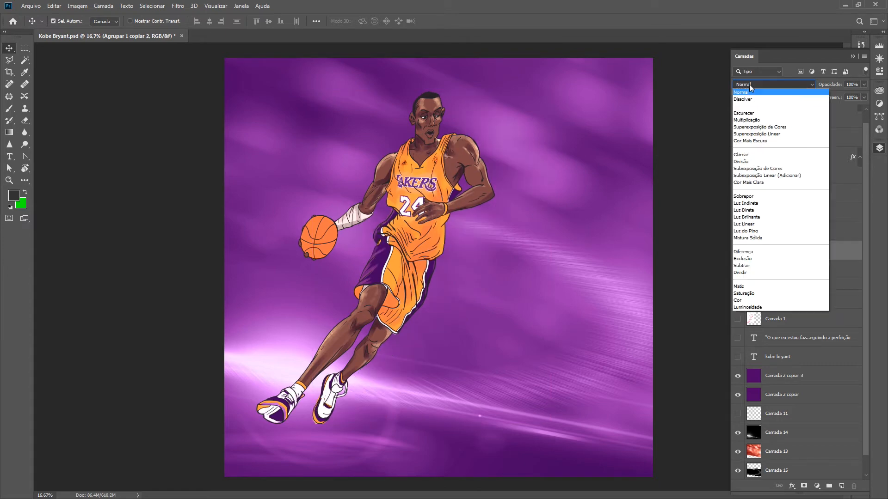
{"action": "left_click", "coordinate": [747, 114]}
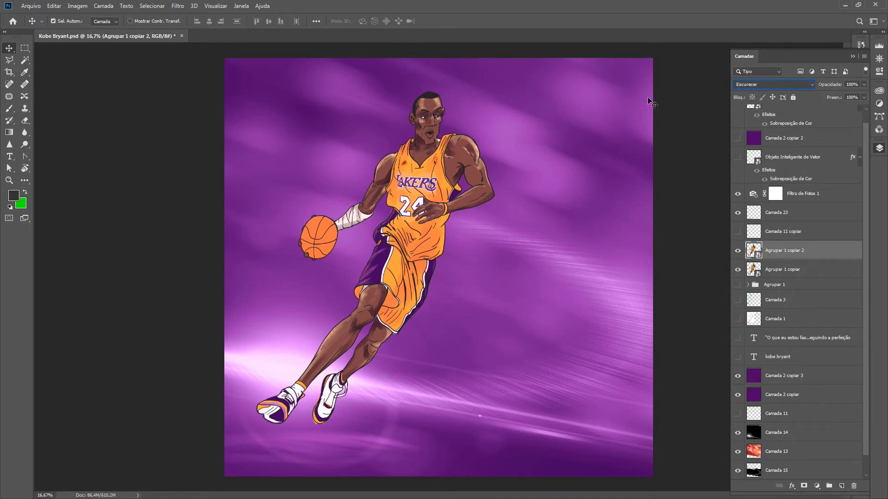
{"action": "key", "text": "Down"}
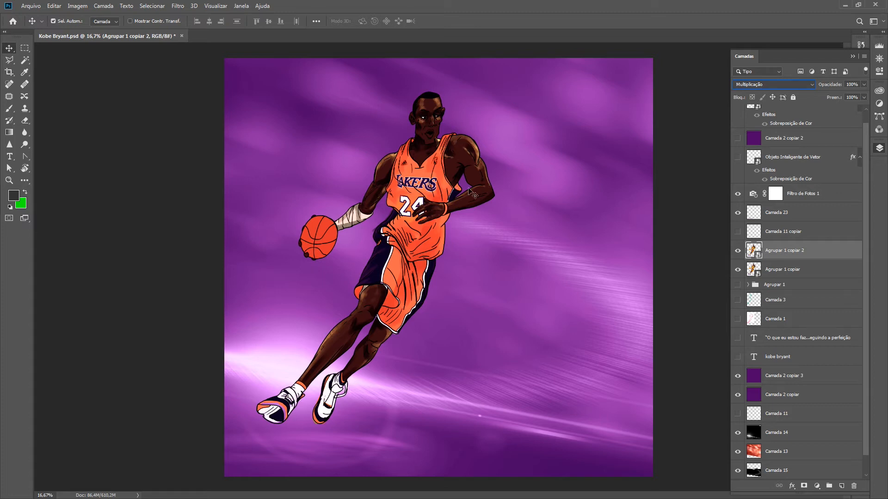
- Compare different opacity levels on Agrupar 1 copiar 2 in Multiplicação, including 0%, and set the opacity to 30%
{"action": "left_click", "coordinate": [863, 84]}
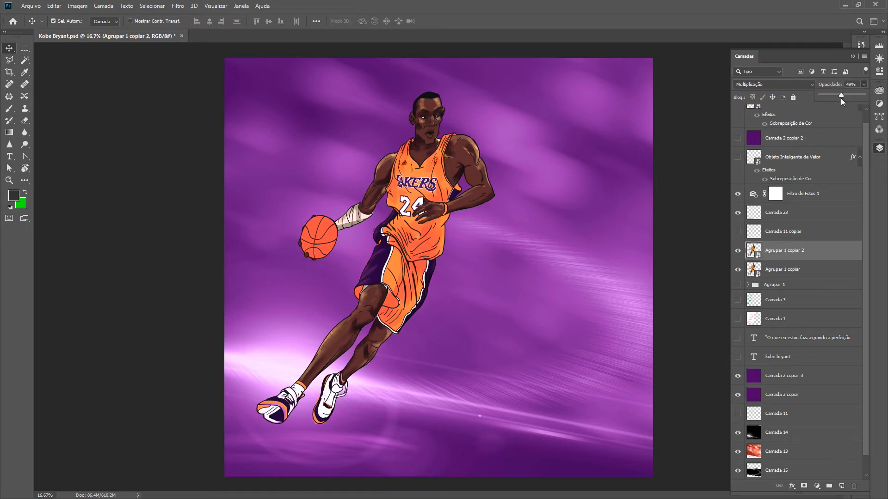
{"action": "left_click_drag", "start_coordinate": [831, 95], "coordinate": [864, 97]}
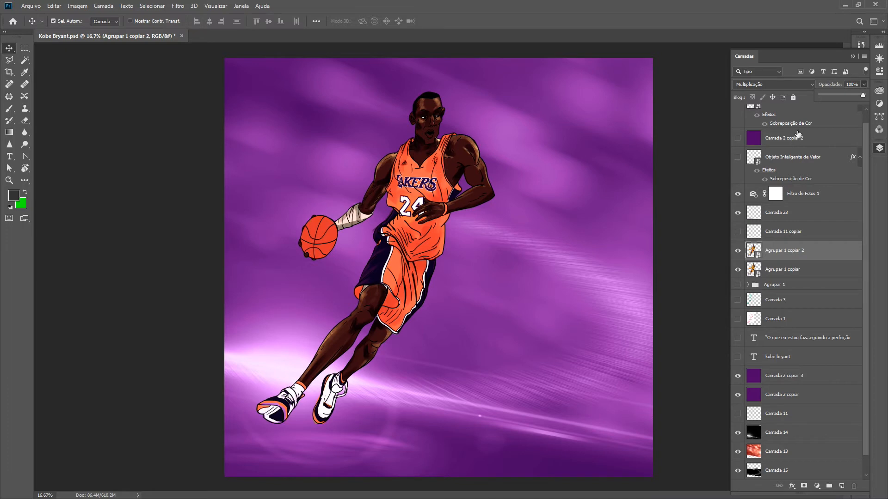
{"action": "left_click_drag", "start_coordinate": [859, 96], "coordinate": [841, 97]}
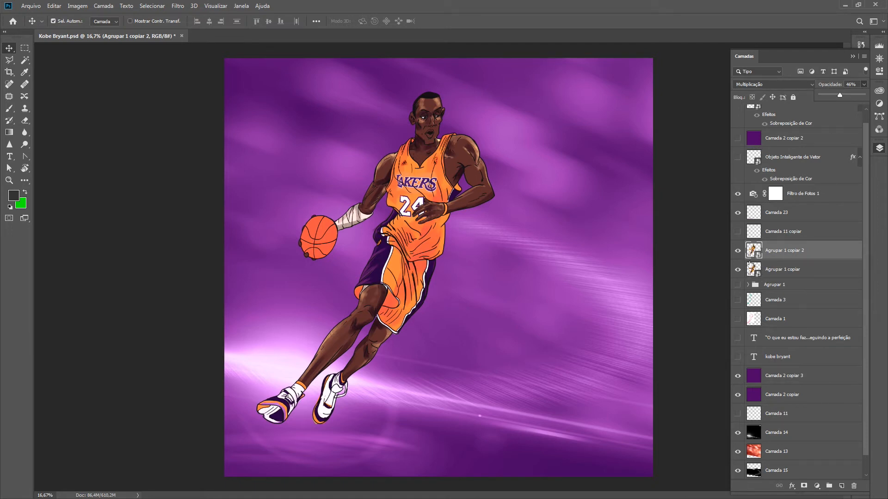
{"action": "left_click", "coordinate": [792, 85]}
{"action": "left_click", "coordinate": [792, 85]}
{"action": "left_click", "coordinate": [863, 85]}
{"action": "left_click_drag", "start_coordinate": [829, 95], "coordinate": [783, 94]}
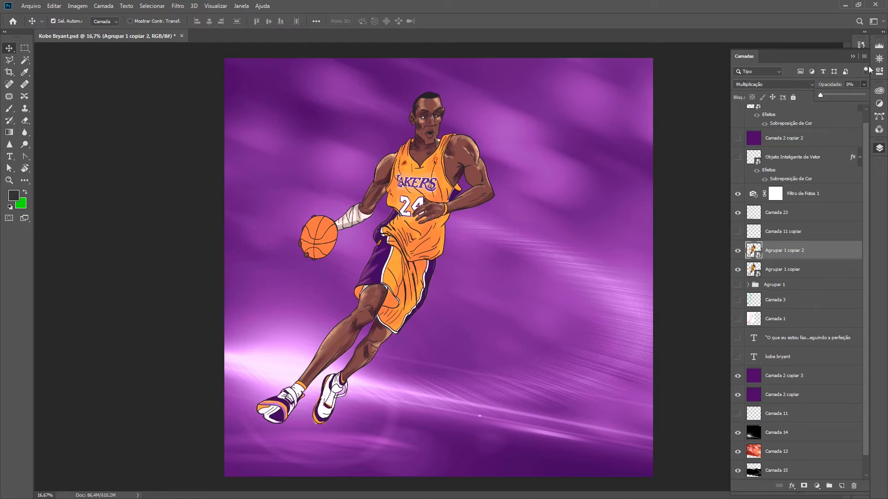
{"action": "mouse_move", "coordinate": [820, 94]}
{"action": "left_mouse_down"}
{"action": "mouse_move", "coordinate": [836, 101]}
{"action": "mouse_move", "coordinate": [829, 100]}
{"action": "left_mouse_up"}
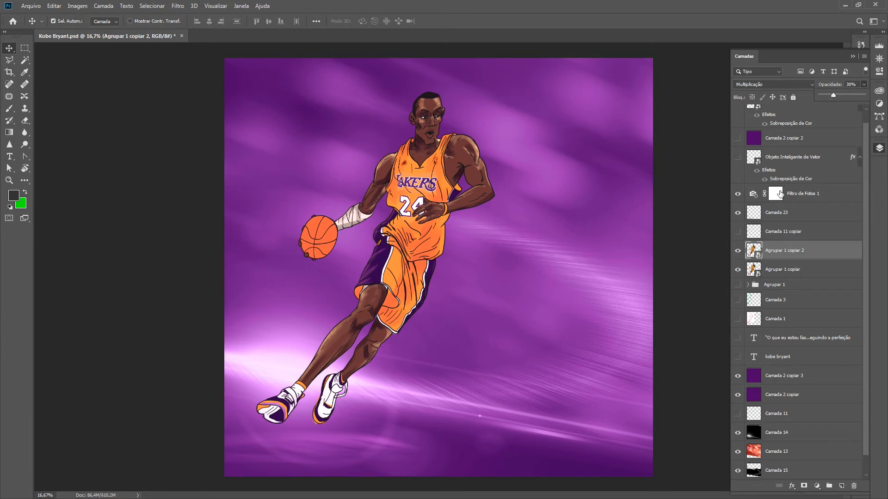
- Set Agrupar 1 copiar 2 to the Cor Mais Escura blend mode with 100% opacity
{"action": "left_click", "coordinate": [759, 82]}
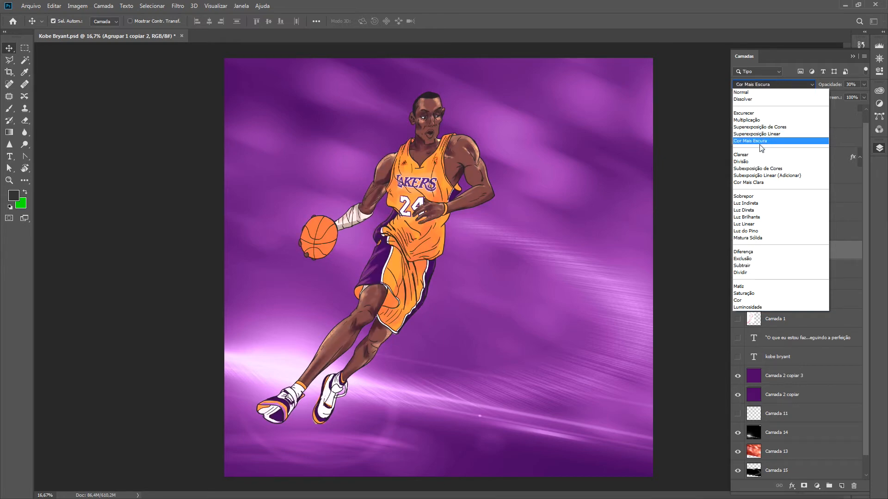
{"action": "left_click", "coordinate": [759, 143]}
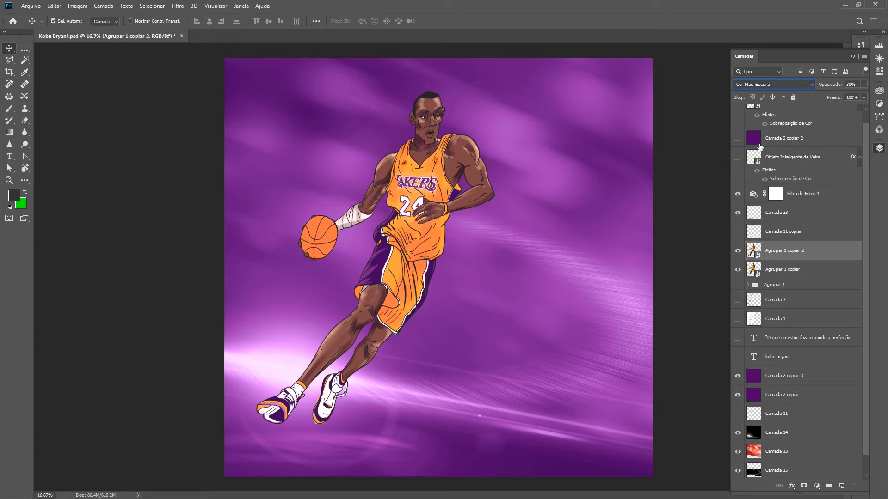
{"action": "left_click", "coordinate": [861, 86]}
{"action": "left_click_drag", "start_coordinate": [846, 92], "coordinate": [861, 93]}
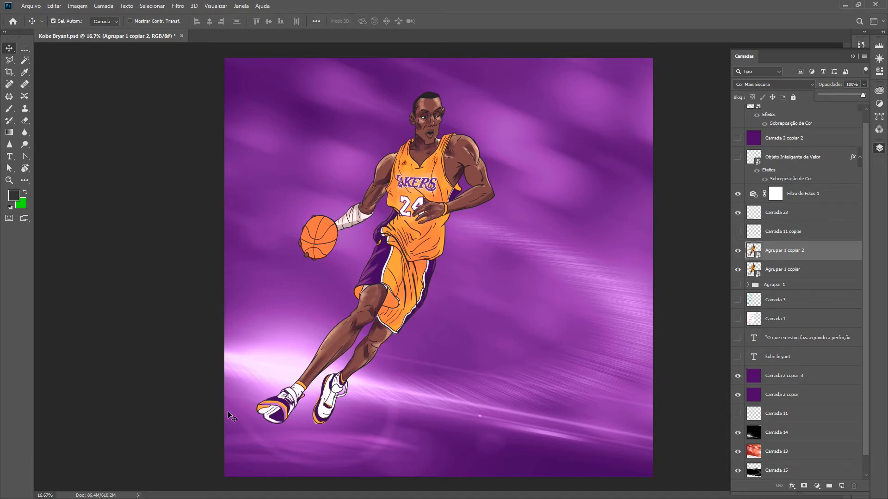
- Switch Agrupar 1 copiar 2 from the darkening modes to the Clarear blend mode
{"action": "left_click", "coordinate": [737, 252]}
{"action": "left_click", "coordinate": [786, 86]}
{"action": "left_click", "coordinate": [763, 138]}
{"action": "left_click", "coordinate": [771, 84]}
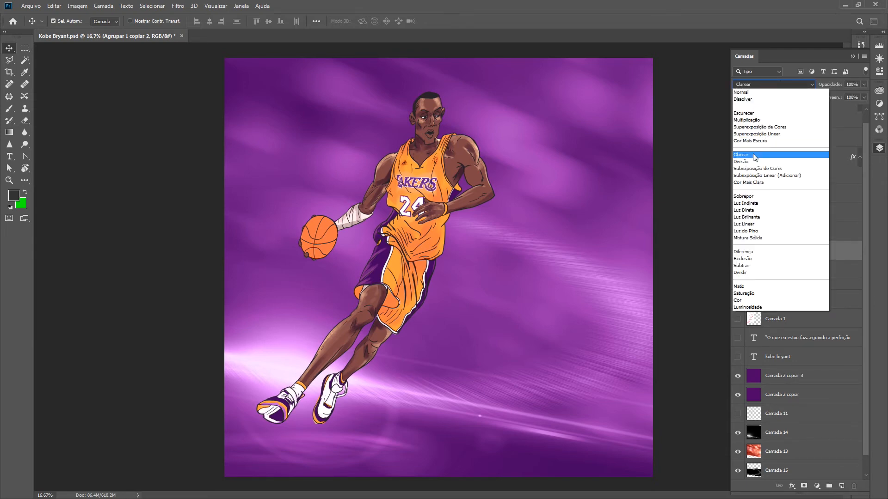
{"action": "left_click", "coordinate": [754, 155]}
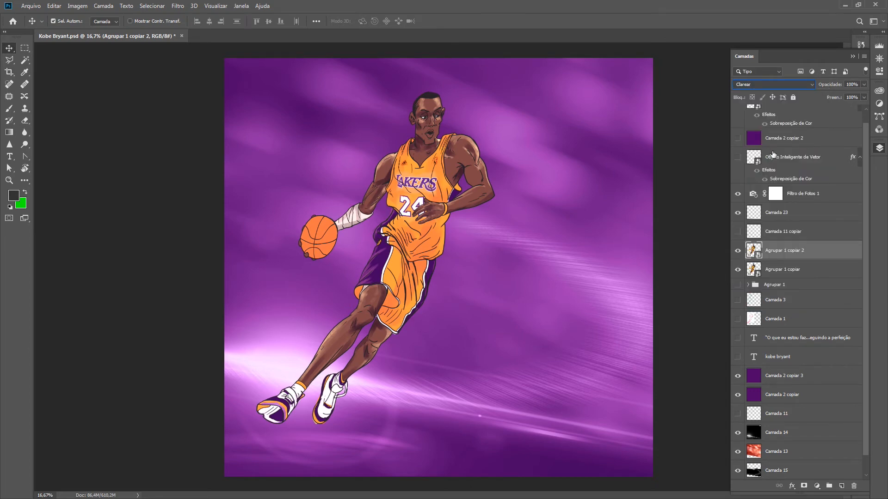
- Set Agrupar 1 copiar 2 to Divisão and toggle its visibility to compare the lightened player with the original
{"action": "left_click", "coordinate": [771, 85]}
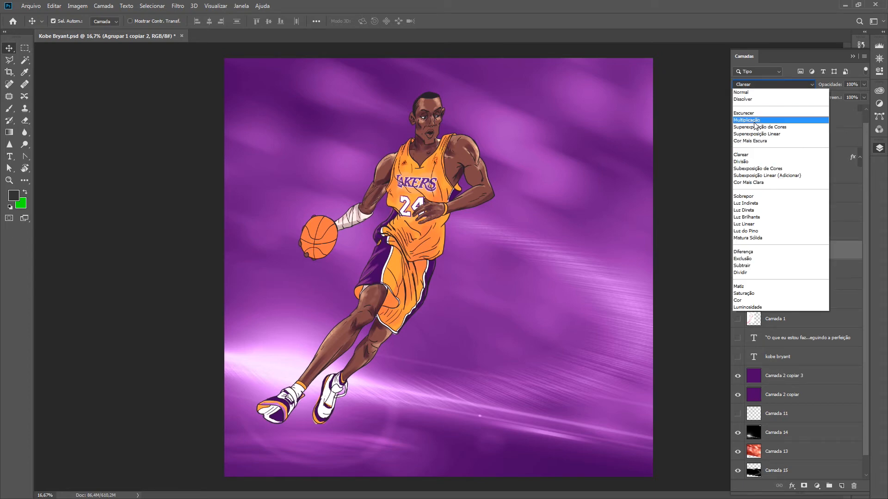
{"action": "left_click", "coordinate": [754, 124]}
{"action": "left_click", "coordinate": [765, 85]}
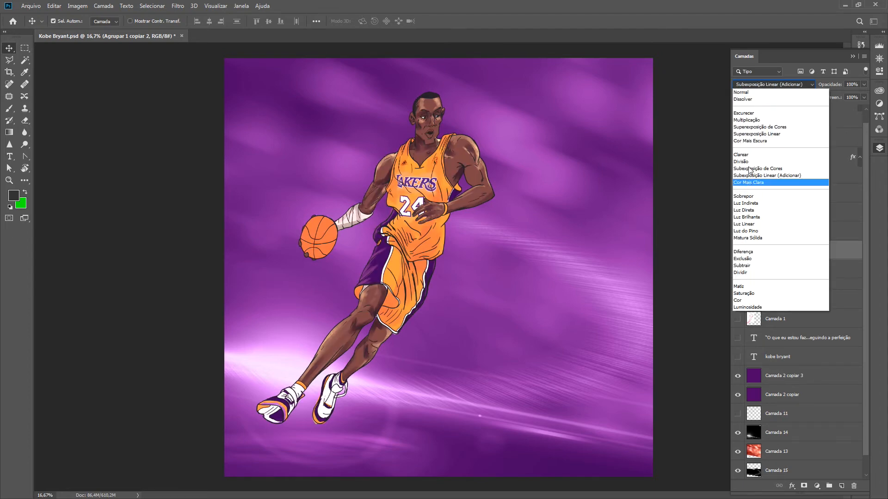
{"action": "left_click", "coordinate": [751, 163]}
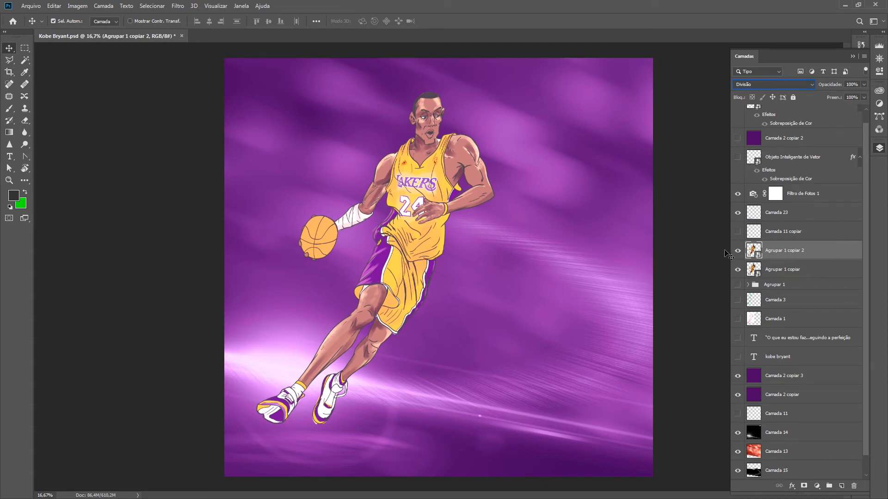
{"action": "left_click", "coordinate": [738, 253]}
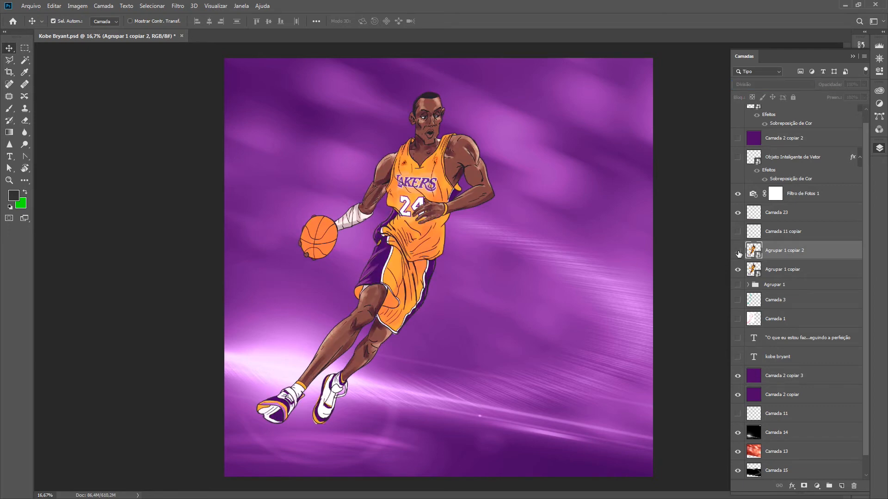
{"action": "left_click", "coordinate": [738, 254]}
{"action": "left_click", "coordinate": [739, 254]}
{"action": "left_click", "coordinate": [738, 253]}
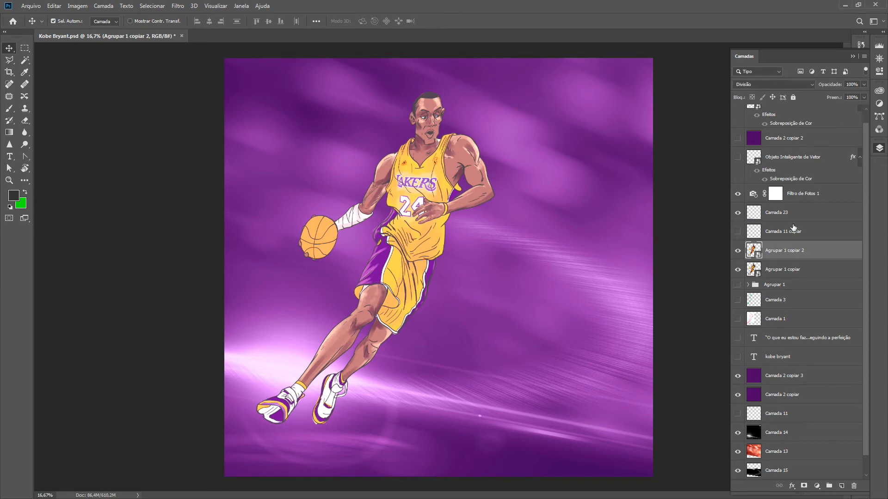
- Set Agrupar 1 copiar 2 to Subexposição de Cores, comparing it with Superexposição de Cores
{"action": "left_click", "coordinate": [770, 84]}
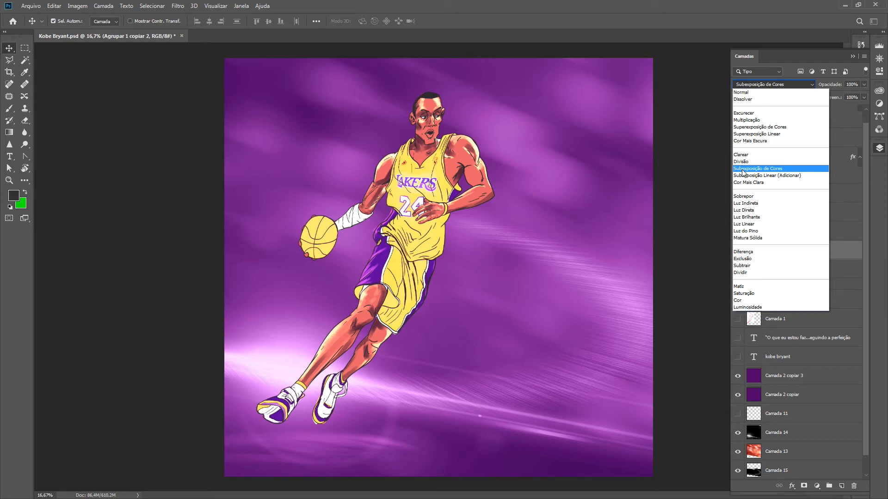
{"action": "left_click", "coordinate": [741, 169]}
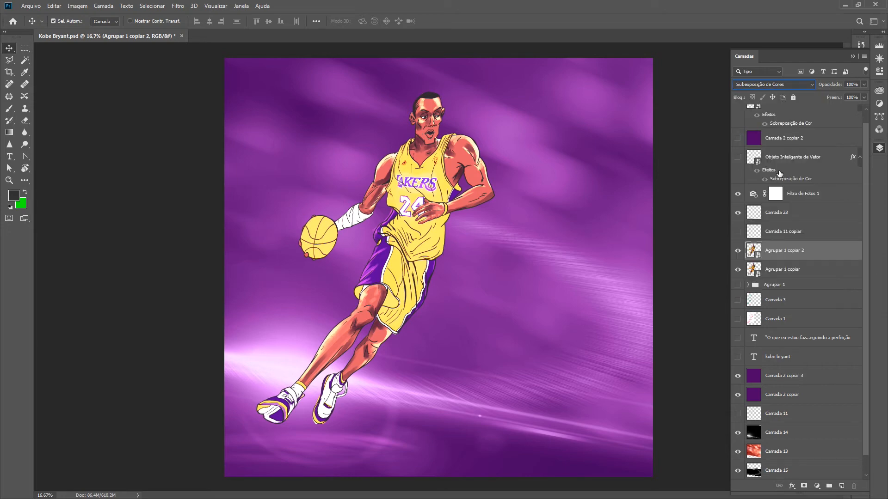
{"action": "left_click", "coordinate": [761, 85]}
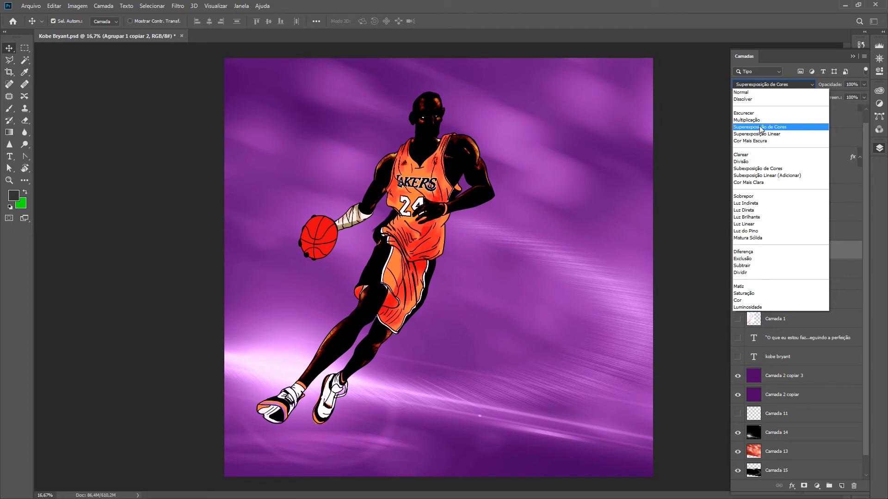
{"action": "left_click", "coordinate": [745, 169]}
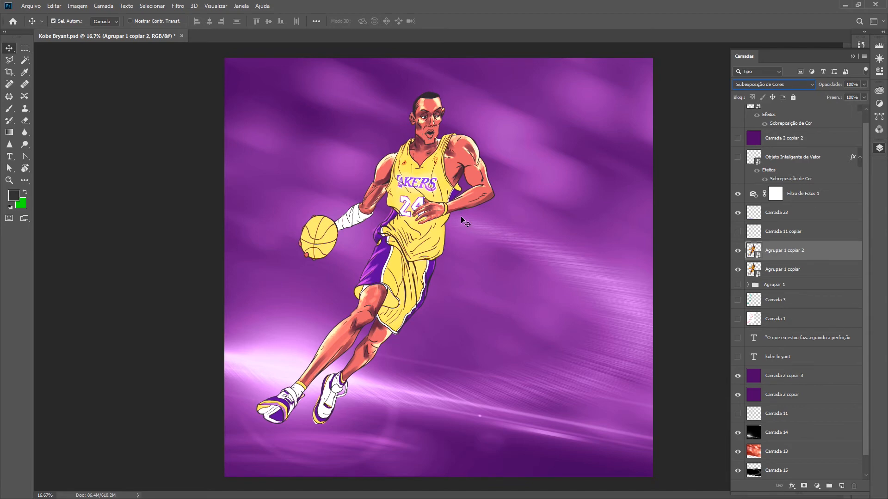
{"action": "left_click", "coordinate": [757, 89]}
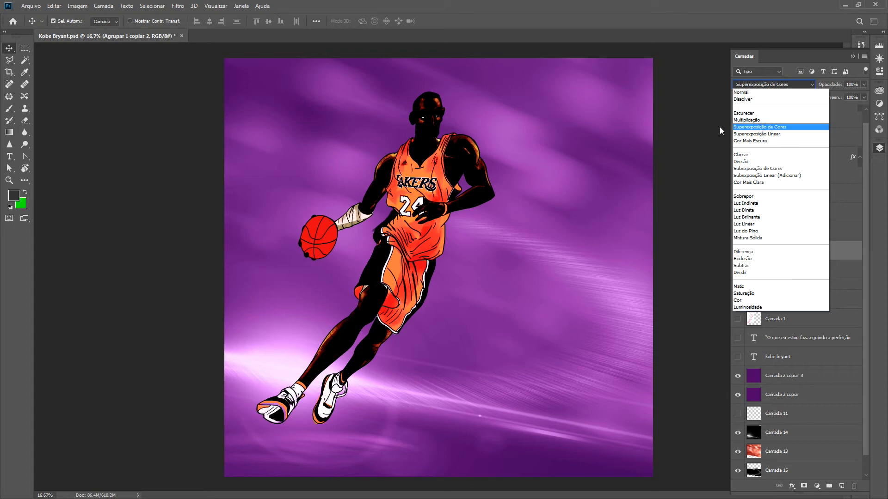
{"action": "left_click", "coordinate": [748, 169]}
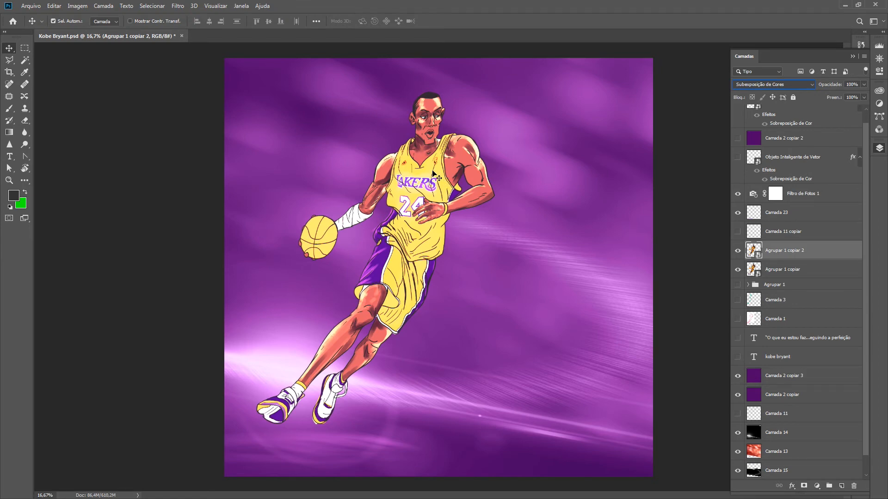
- Set Agrupar 1 copiar 2 to Cor Mais Clara and toggle its visibility to compare the effect
{"action": "left_click", "coordinate": [775, 87]}
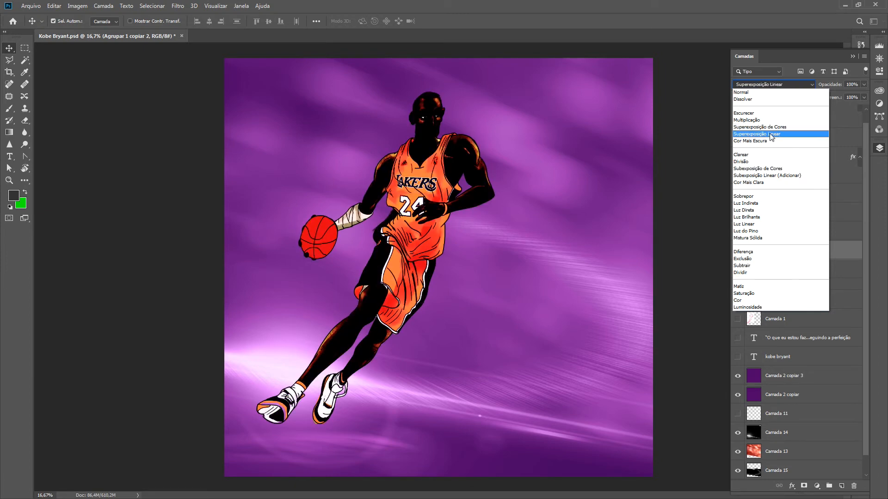
{"action": "left_click", "coordinate": [750, 183]}
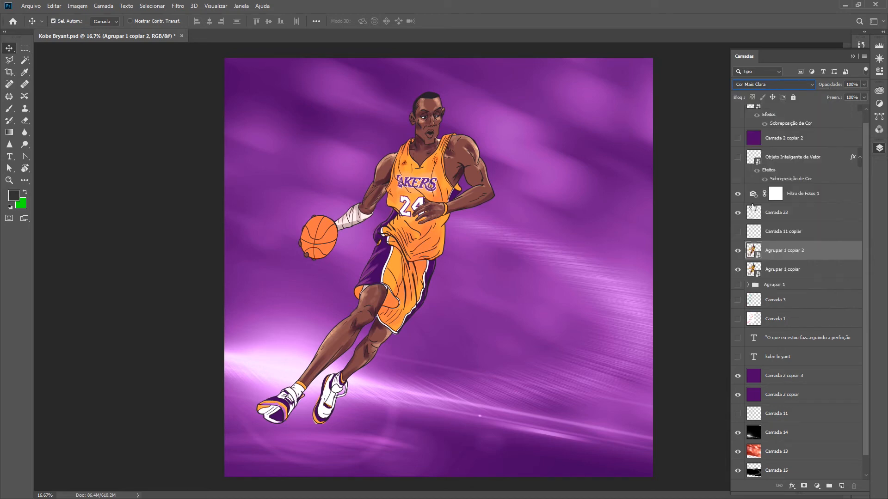
{"action": "left_click", "coordinate": [737, 252]}
{"action": "left_click", "coordinate": [737, 252]}
{"action": "left_click", "coordinate": [737, 252]}
{"action": "left_click", "coordinate": [737, 252]}
- Try Sobrepor on Agrupar 1 copiar 2, set its blend mode to Luz do Pino, and toggle the layer to compare
{"action": "left_click", "coordinate": [772, 84]}
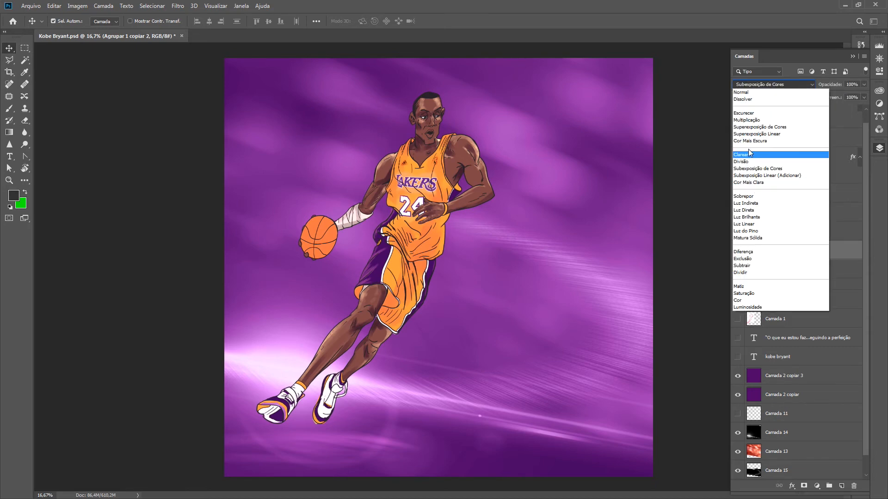
{"action": "left_click", "coordinate": [759, 202]}
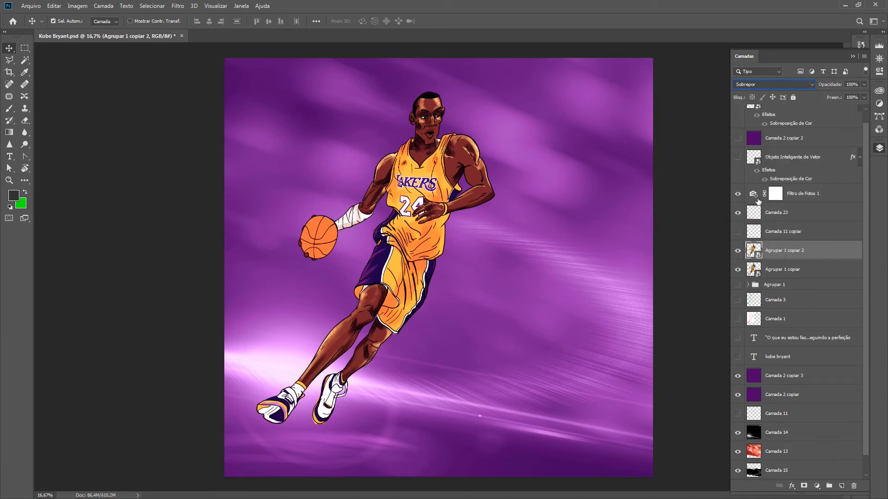
{"action": "left_click", "coordinate": [770, 85]}
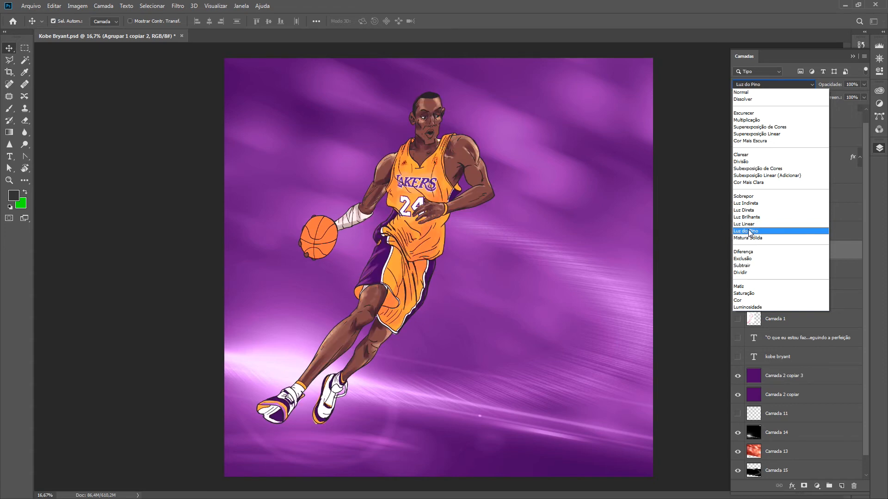
{"action": "left_click", "coordinate": [749, 232]}
{"action": "left_click", "coordinate": [739, 250]}
{"action": "left_click", "coordinate": [739, 250]}
{"action": "left_click", "coordinate": [739, 250]}
{"action": "left_click", "coordinate": [739, 250]}
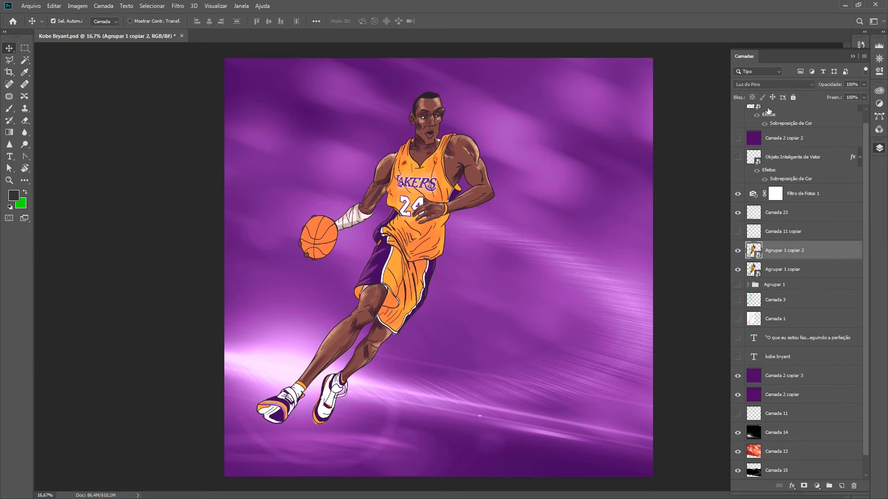
- Preview Luz Linear and Exclusão on Agrupar 1 copiar 2 without applying either blend mode
{"action": "left_click", "coordinate": [771, 84]}
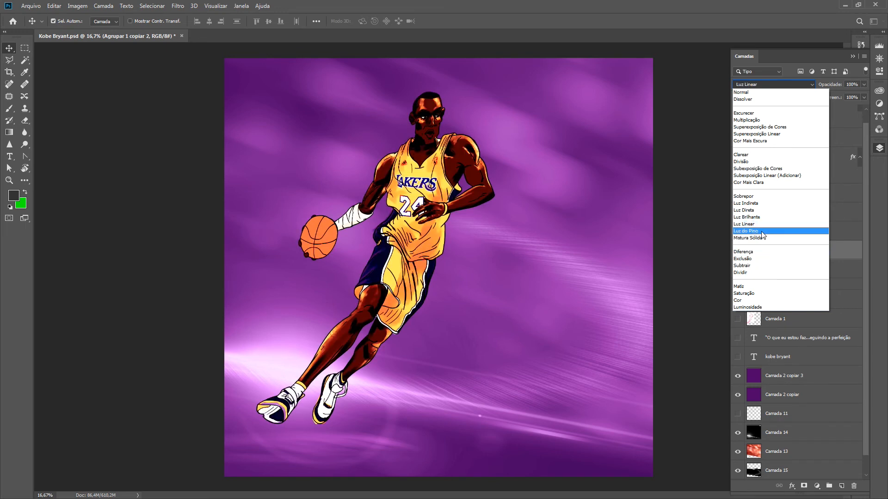
{"action": "key", "text": "Up"}
{"action": "key", "text": "Up"}
{"action": "key", "text": "Up"}
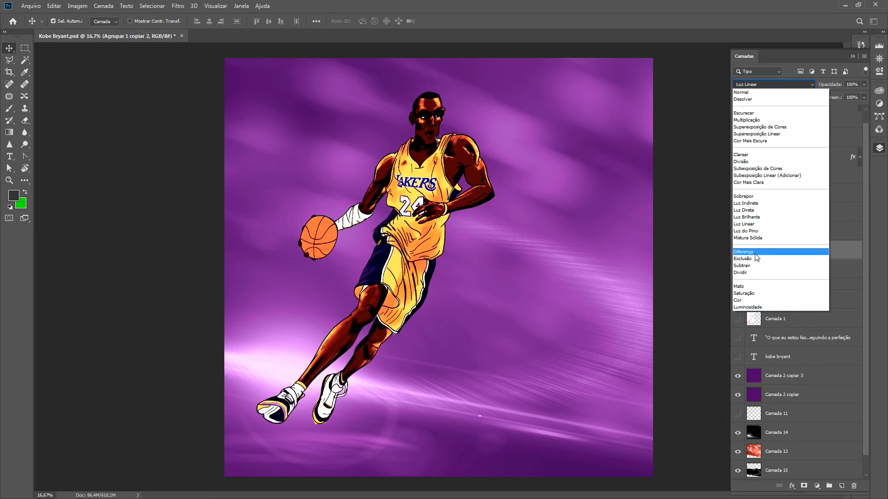
{"action": "key", "text": "Up"}
{"action": "key", "text": "Up"}
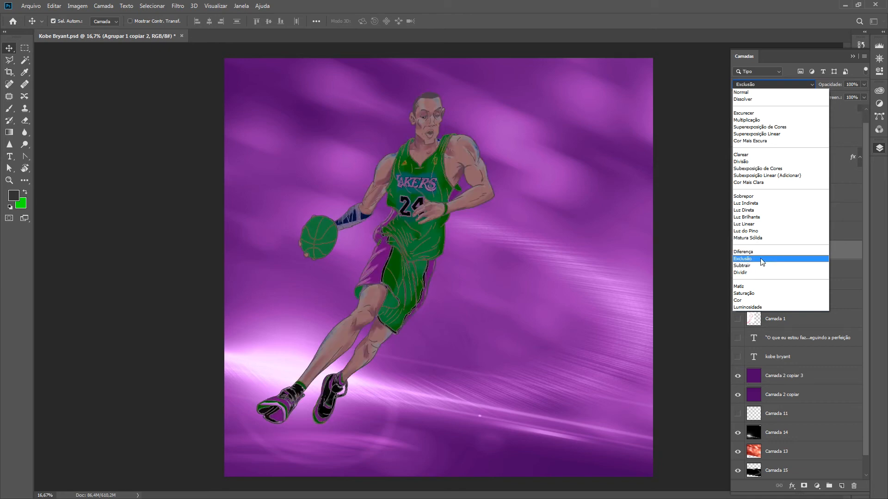
{"action": "key", "text": "Escape"}
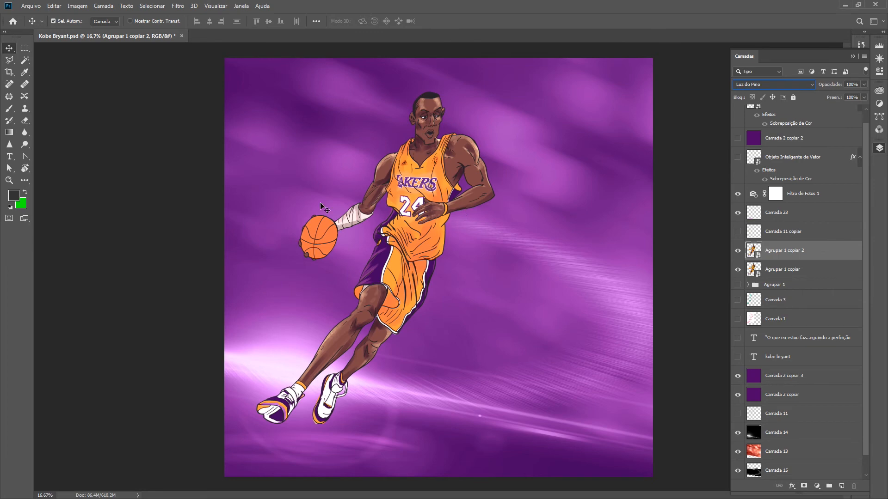
- Examine the background colour in the colour picker and leave it unchanged
{"action": "left_click", "coordinate": [21, 205]}
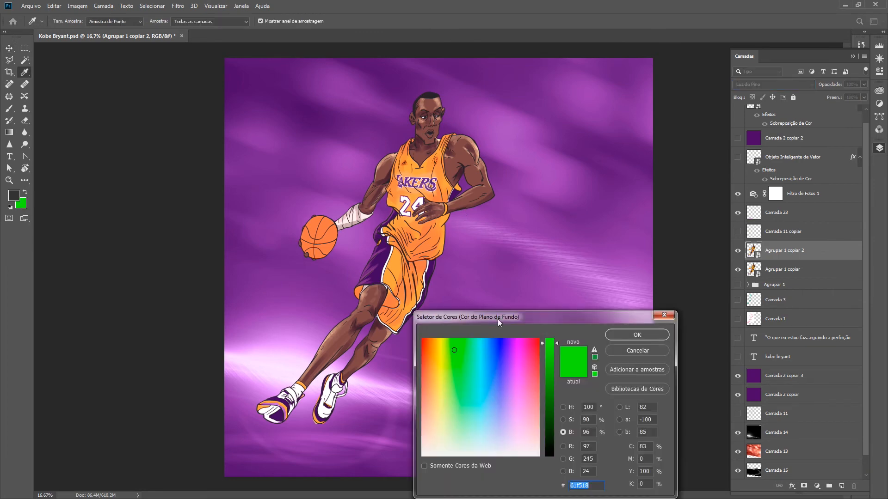
{"action": "left_click_drag", "start_coordinate": [583, 317], "coordinate": [582, 162]}
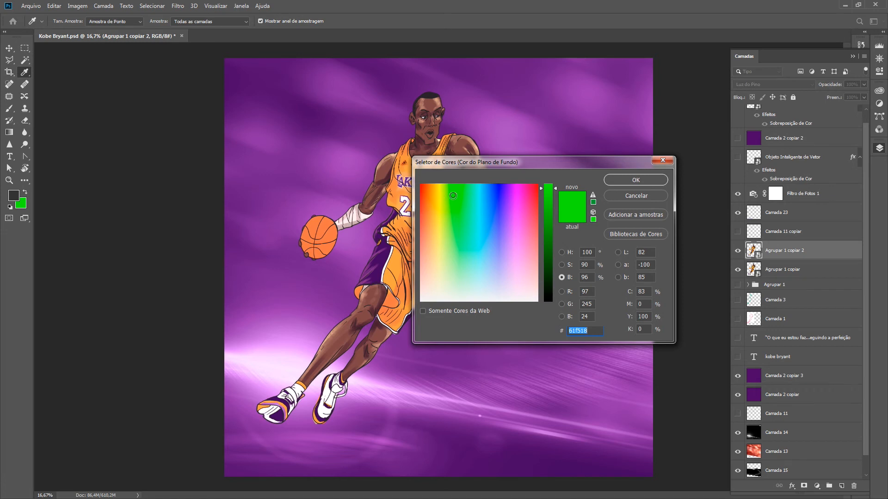
{"action": "left_click", "coordinate": [663, 161]}
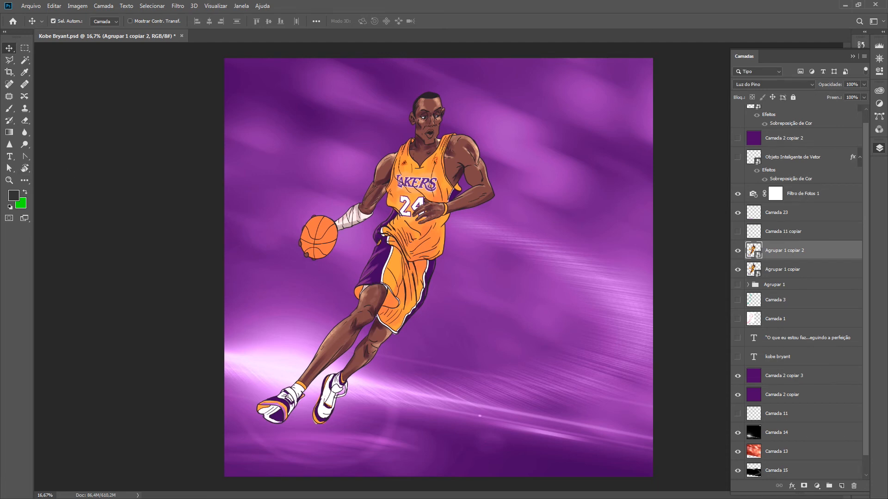
{"action": "left_click", "coordinate": [22, 204]}
{"action": "left_click", "coordinate": [634, 180]}
- Try Matiz and Saturação on Agrupar 1 copiar 2, set its blend mode to Cor, and hide the layer
{"action": "left_click", "coordinate": [776, 83]}
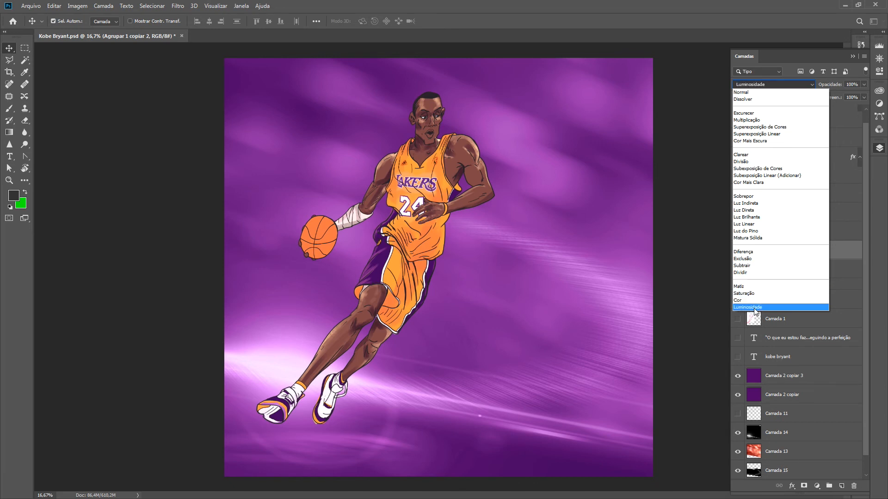
{"action": "left_click", "coordinate": [737, 287]}
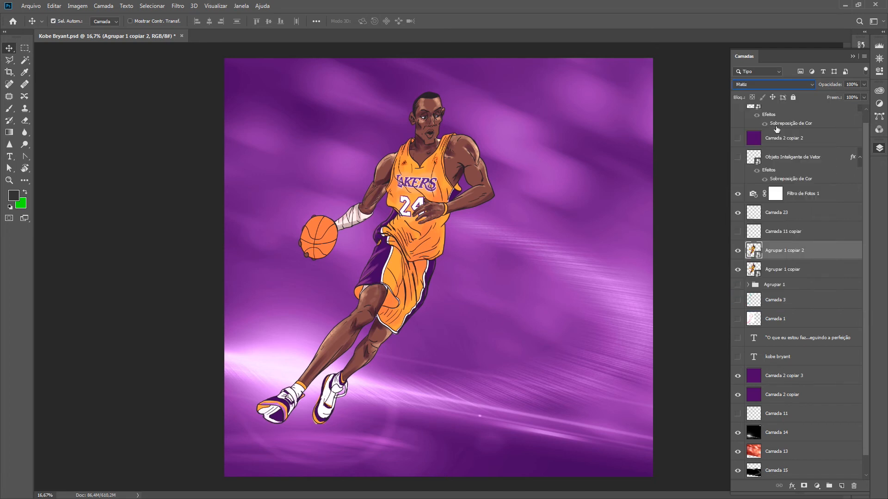
{"action": "left_click", "coordinate": [763, 84]}
{"action": "left_click", "coordinate": [757, 294]}
{"action": "left_click", "coordinate": [765, 87]}
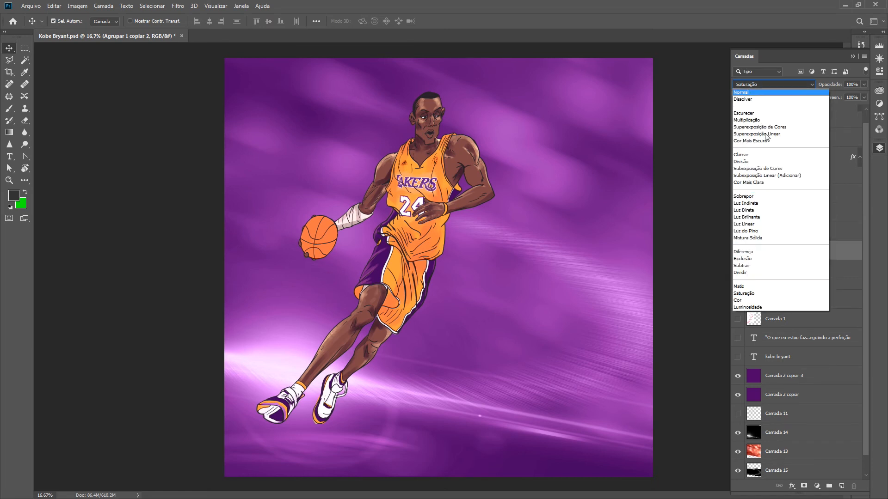
{"action": "left_click", "coordinate": [750, 299]}
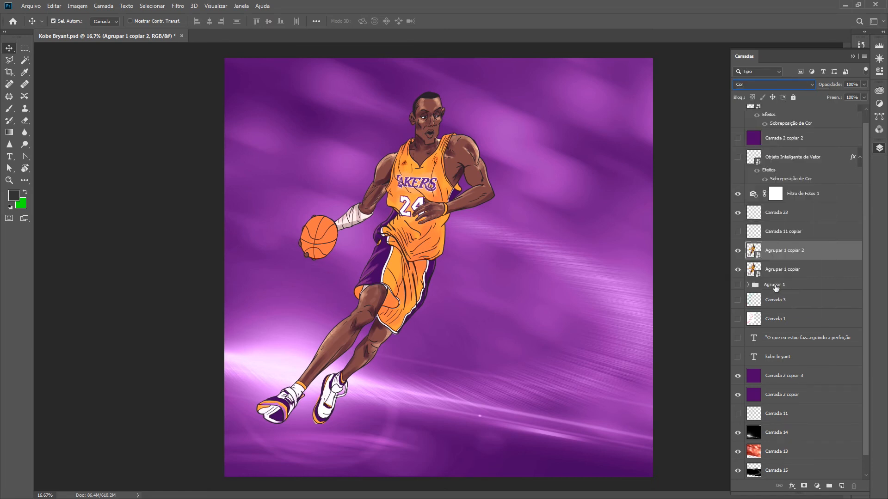
{"action": "left_click", "coordinate": [737, 252]}
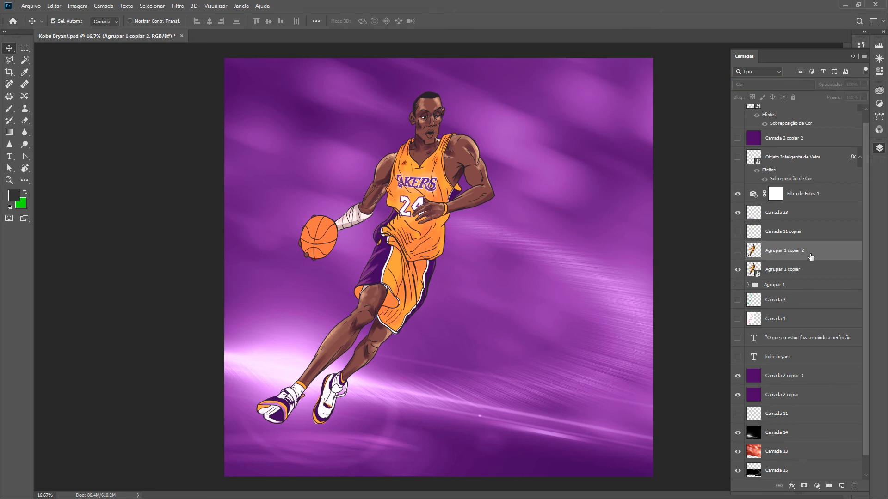
- Try green and orange fc662a as the colour of the Filtro de Fotos 1 adjustment and undo the last colour change
{"action": "left_click", "coordinate": [808, 197]}
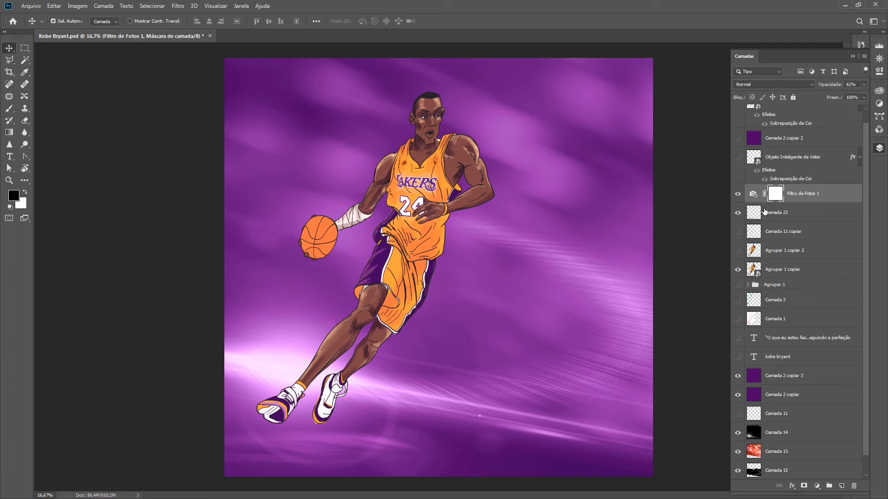
{"action": "left_click", "coordinate": [817, 485]}
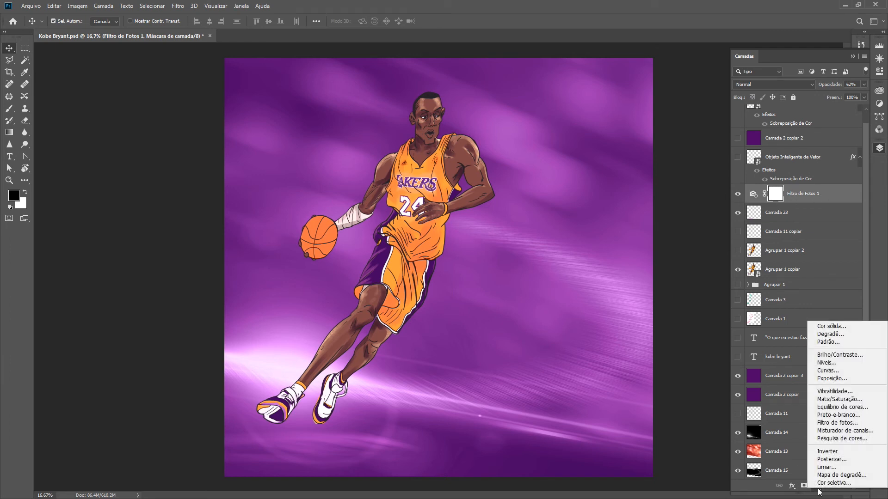
{"action": "left_click", "coordinate": [789, 197]}
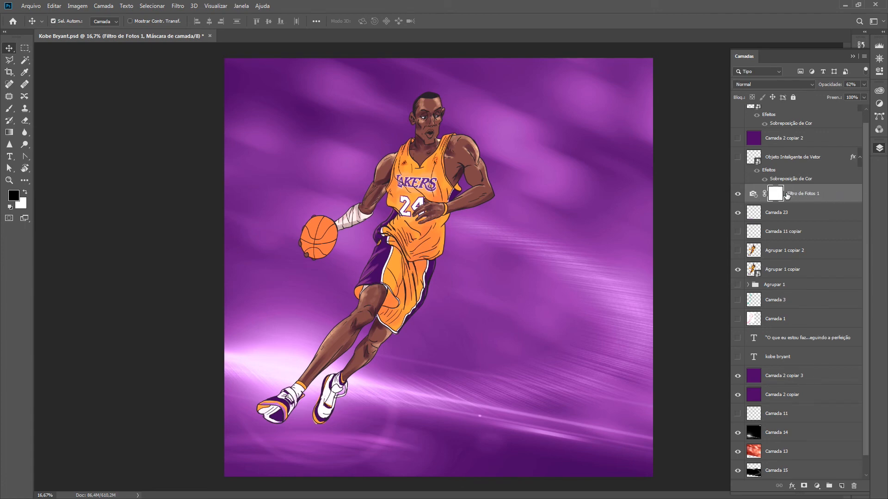
{"action": "key", "text": "F7"}
{"action": "double_click", "coordinate": [753, 196]}
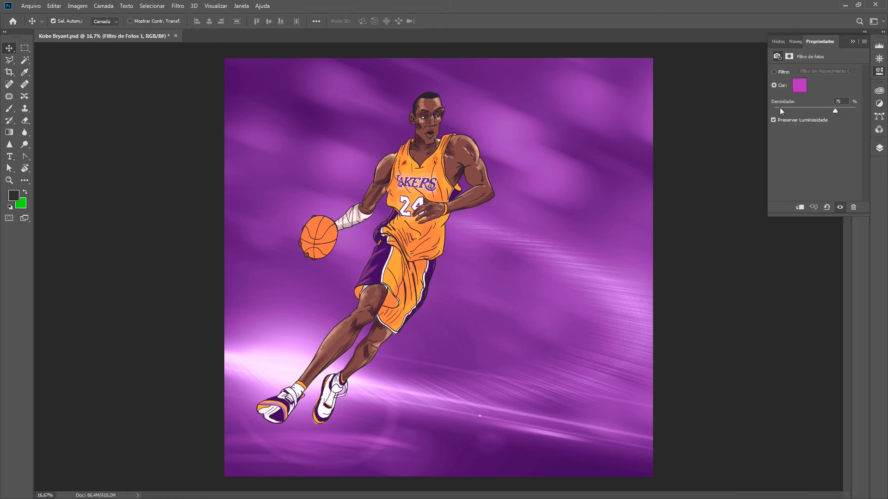
{"action": "left_click", "coordinate": [798, 86]}
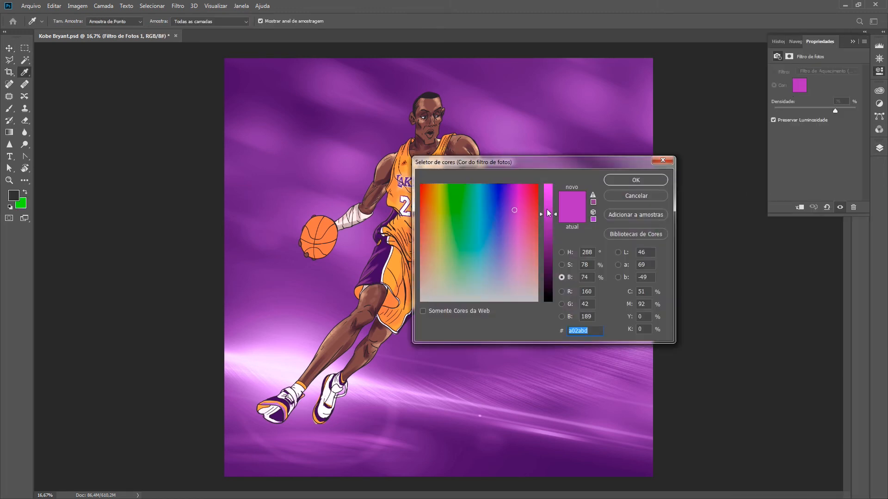
{"action": "left_click_drag", "start_coordinate": [520, 211], "coordinate": [447, 203]}
{"action": "left_click", "coordinate": [406, 215]}
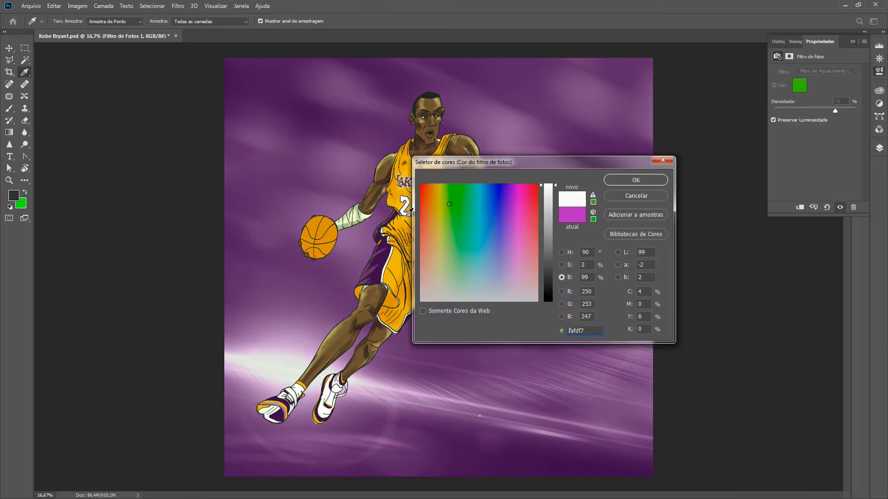
{"action": "left_click", "coordinate": [425, 203]}
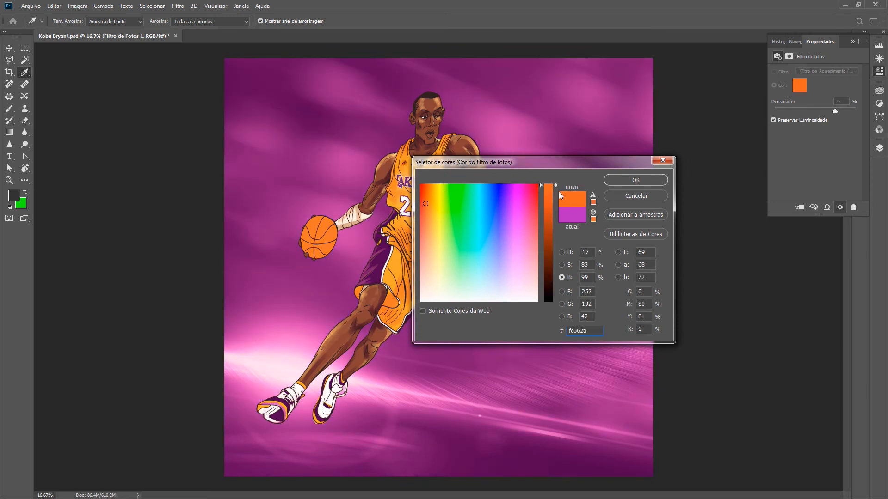
{"action": "left_click", "coordinate": [631, 180]}
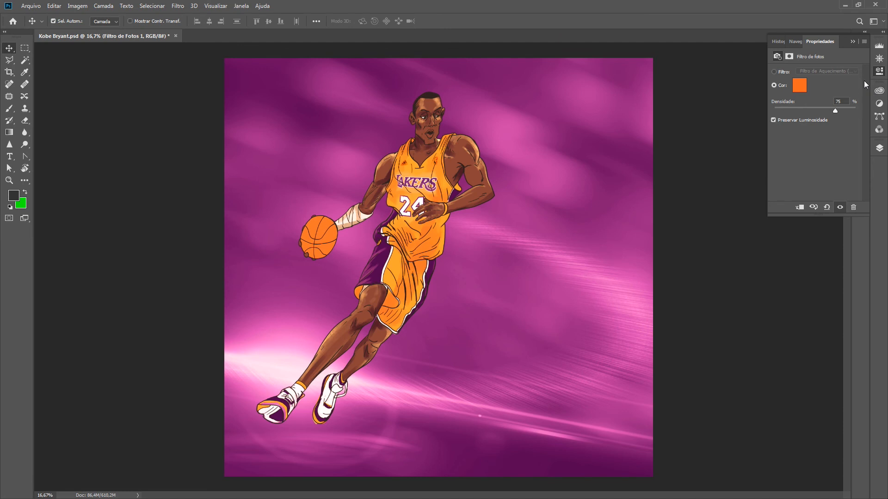
{"action": "key", "text": "ctrl+z"}
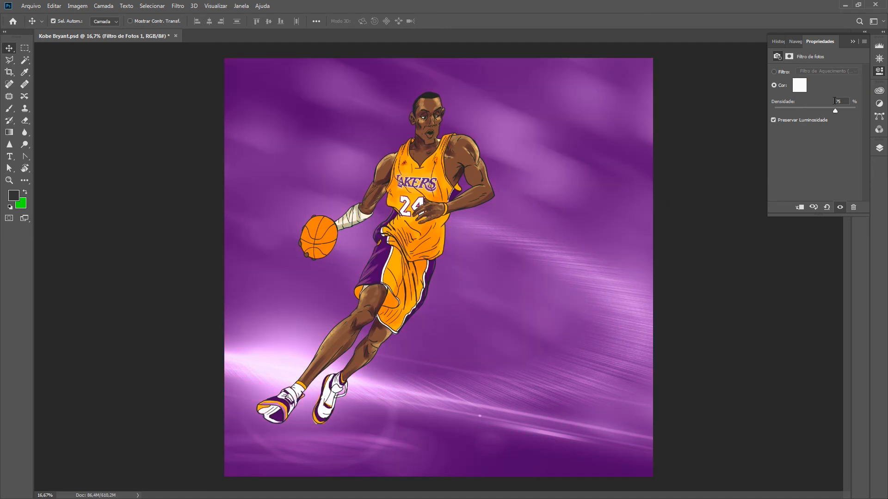
- Set Filtro de Fotos 1 to Dissolver and preview Superexposição de Cores without applying it
{"action": "left_click", "coordinate": [879, 148]}
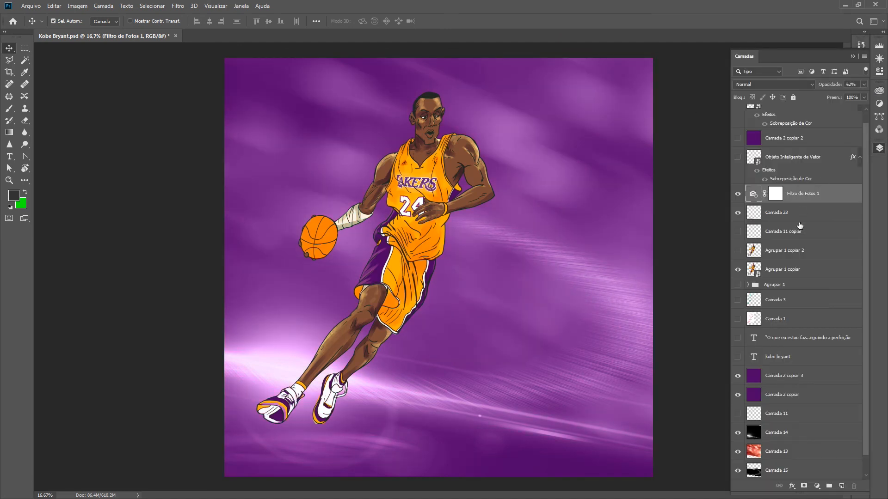
{"action": "left_click", "coordinate": [758, 86]}
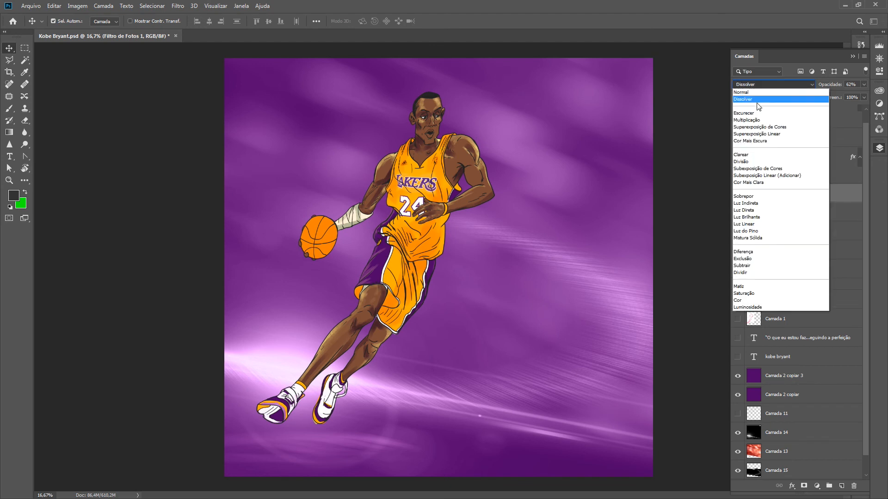
{"action": "left_click", "coordinate": [758, 99]}
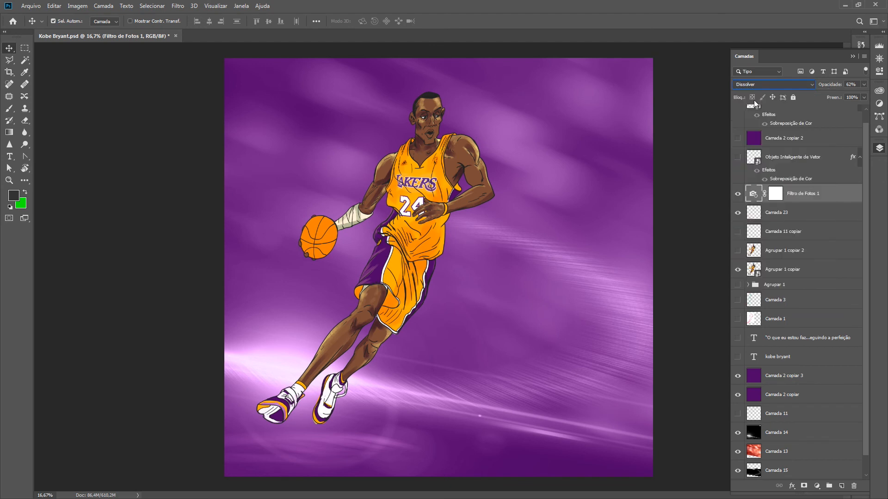
{"action": "left_click", "coordinate": [766, 87]}
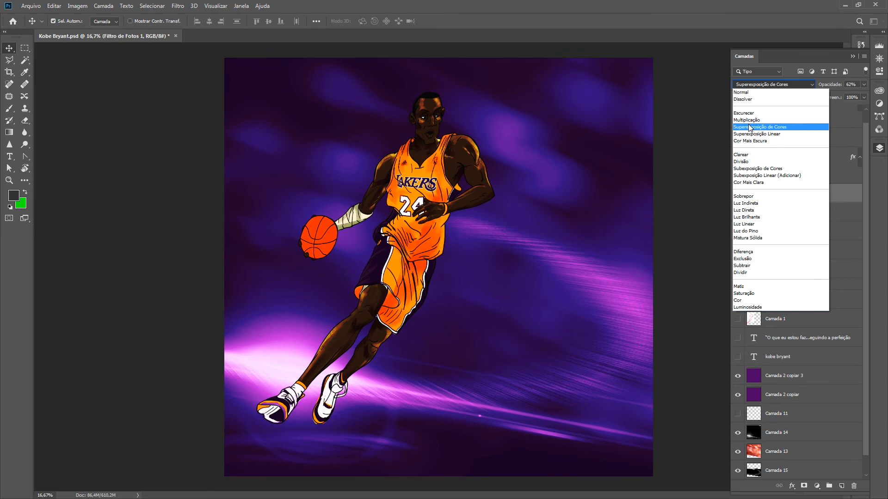
{"action": "left_click", "coordinate": [845, 132]}
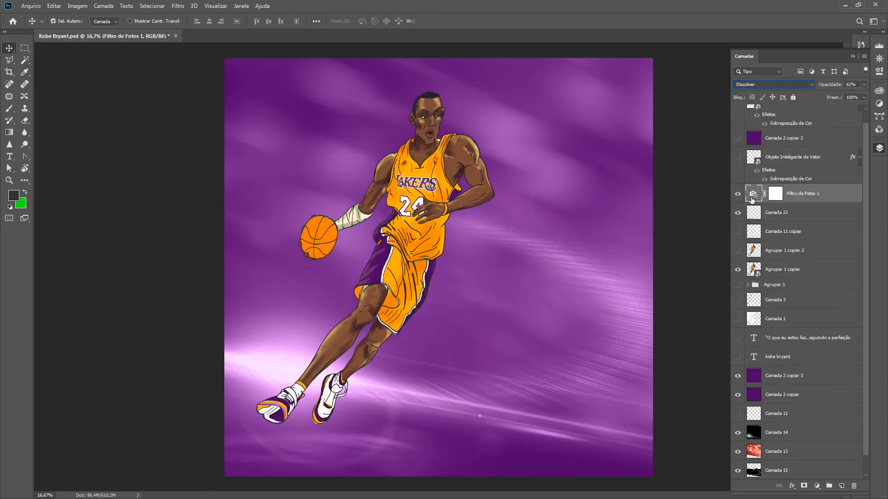
- Undo the colour and blend mode changes on Filtro de Fotos 1 and check its photo filter properties
{"action": "double_click", "coordinate": [754, 198]}
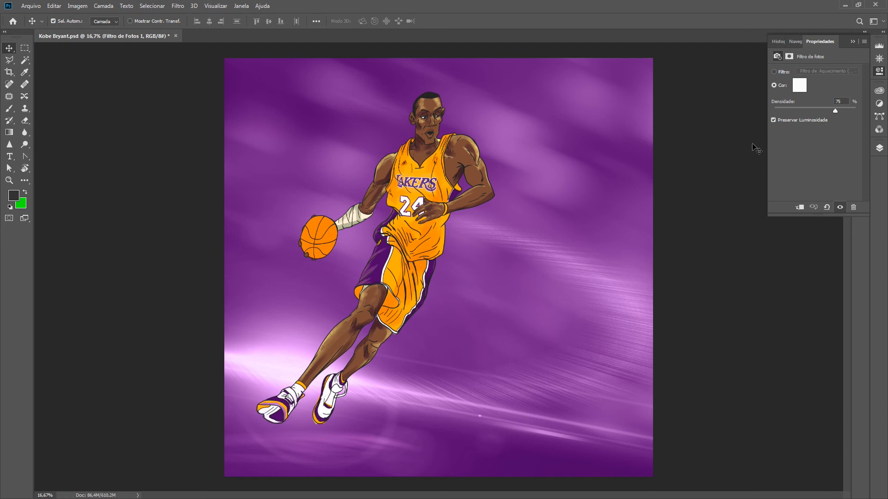
{"action": "left_click", "coordinate": [737, 132], "text": "ctrl"}
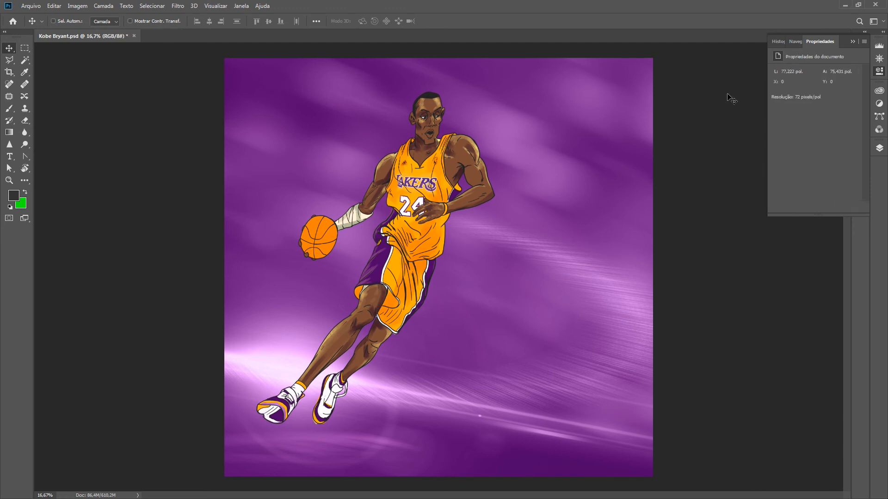
{"action": "left_click", "coordinate": [879, 148]}
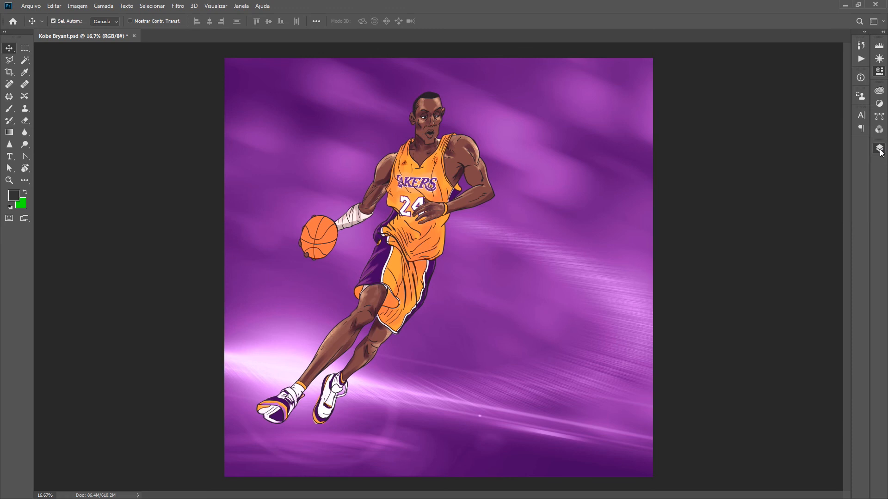
{"action": "left_click", "coordinate": [752, 194]}
{"action": "double_click", "coordinate": [752, 194]}
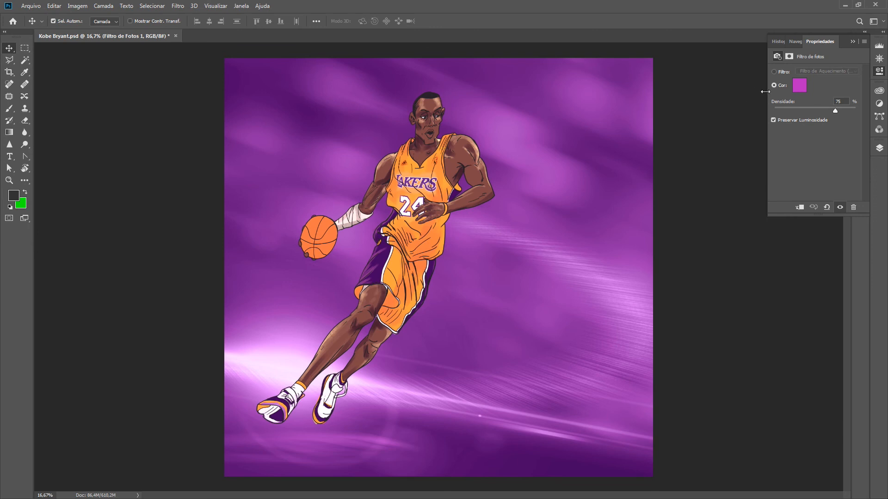
{"action": "left_click", "coordinate": [852, 42]}
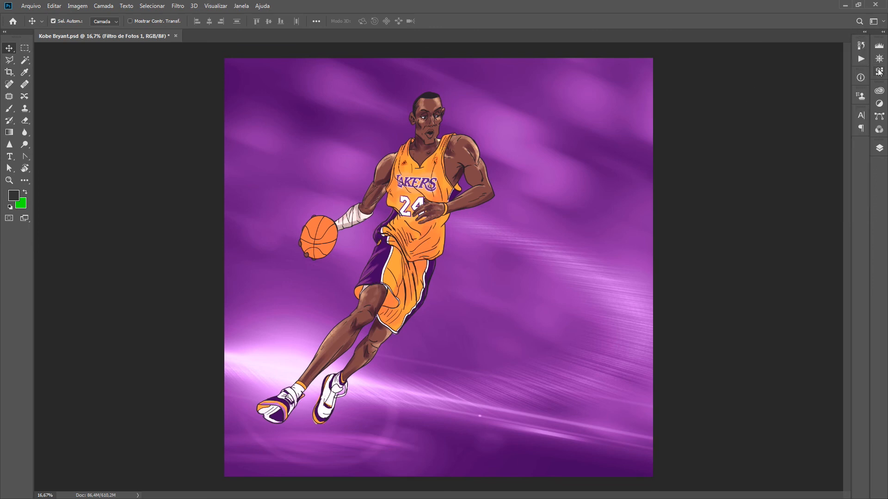
{"action": "left_click", "coordinate": [880, 150]}
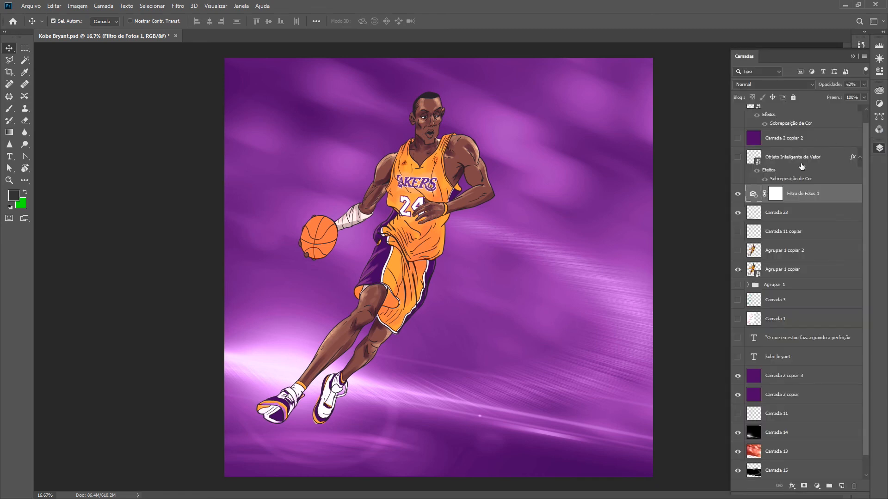
- Preview lightening modes such as Divisão on Filtro de Fotos 1 without applying them, and check the blend modes of both Agrupar 1 copies
{"action": "left_click", "coordinate": [755, 83]}
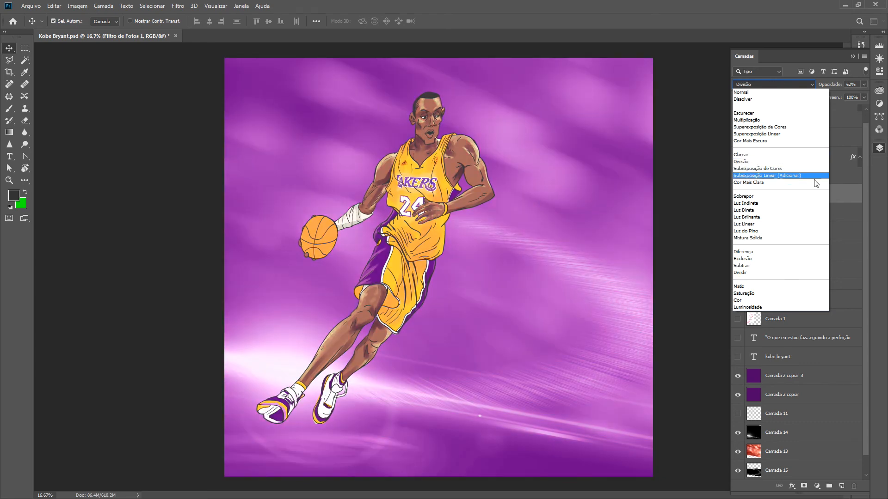
{"action": "left_click", "coordinate": [863, 193]}
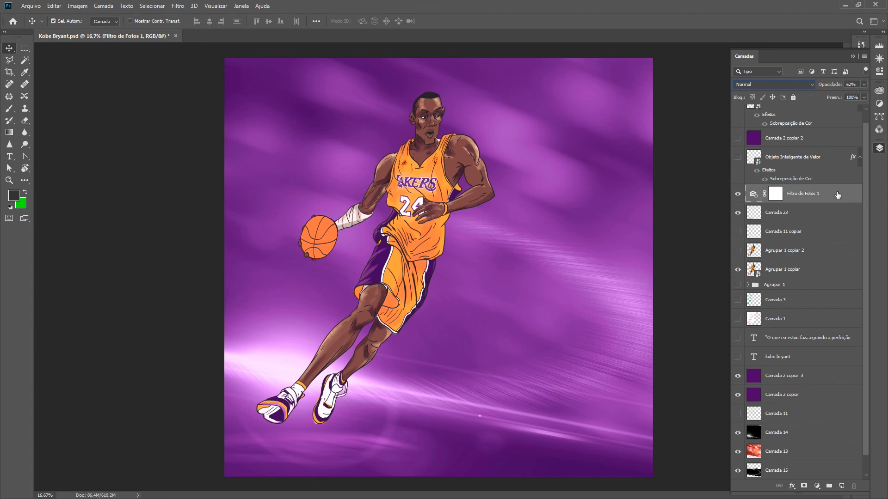
{"action": "left_click", "coordinate": [756, 83]}
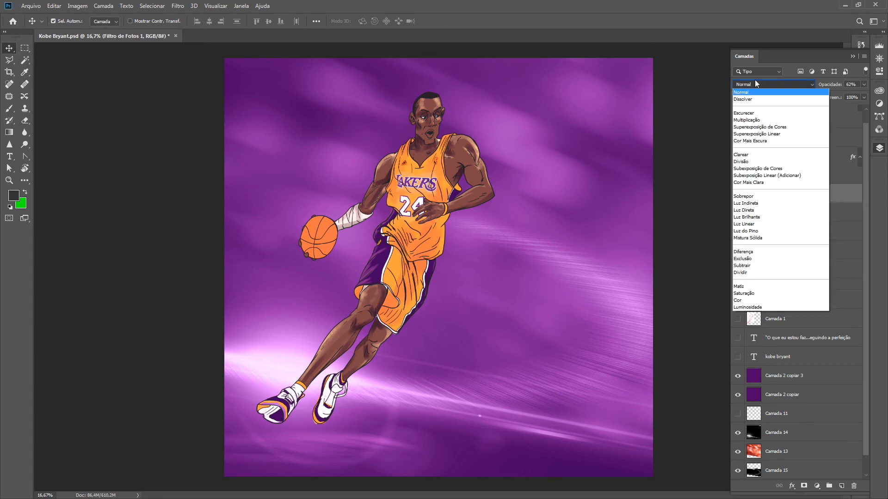
{"action": "left_click", "coordinate": [847, 214]}
{"action": "left_click", "coordinate": [815, 258]}
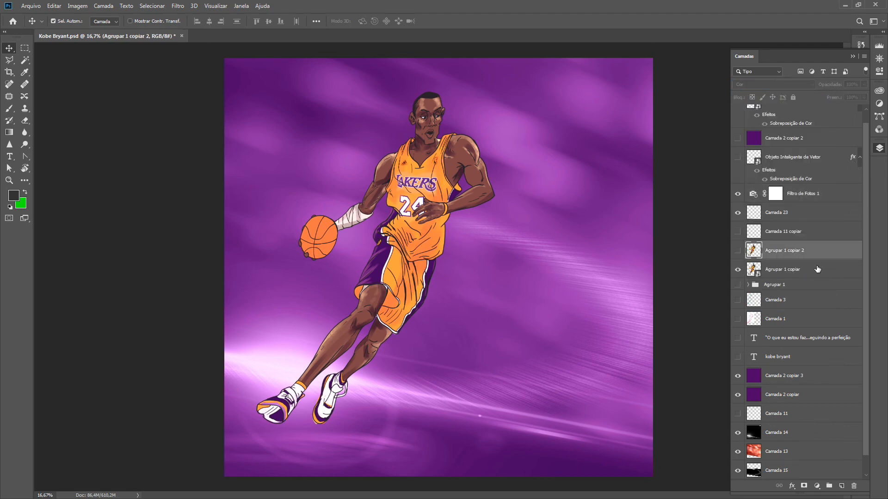
{"action": "left_click", "coordinate": [816, 272]}
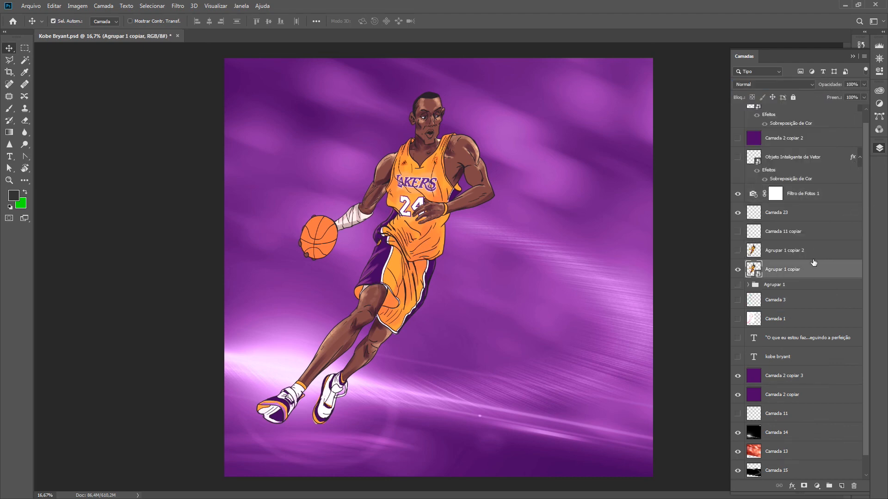
- Add a Matiz/Saturação adjustment layer above Filtro de Fotos 1 with its hue set to -43
{"action": "left_click", "coordinate": [830, 194]}
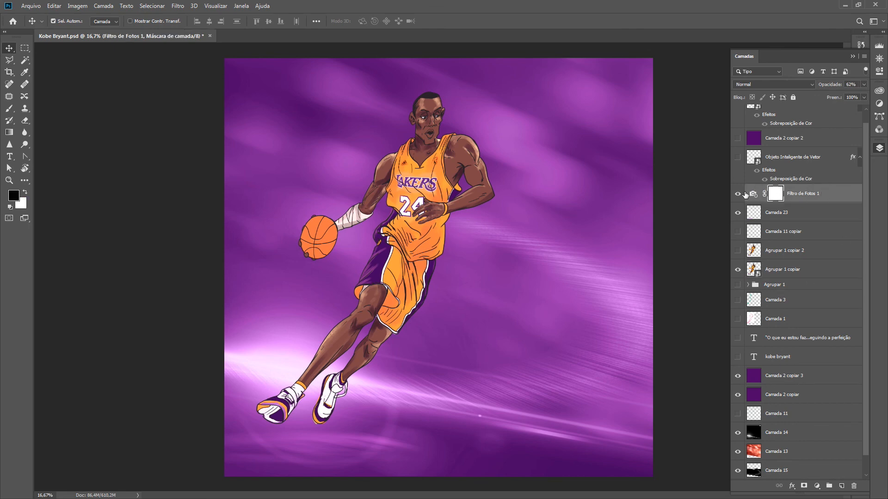
{"action": "left_click", "coordinate": [816, 486]}
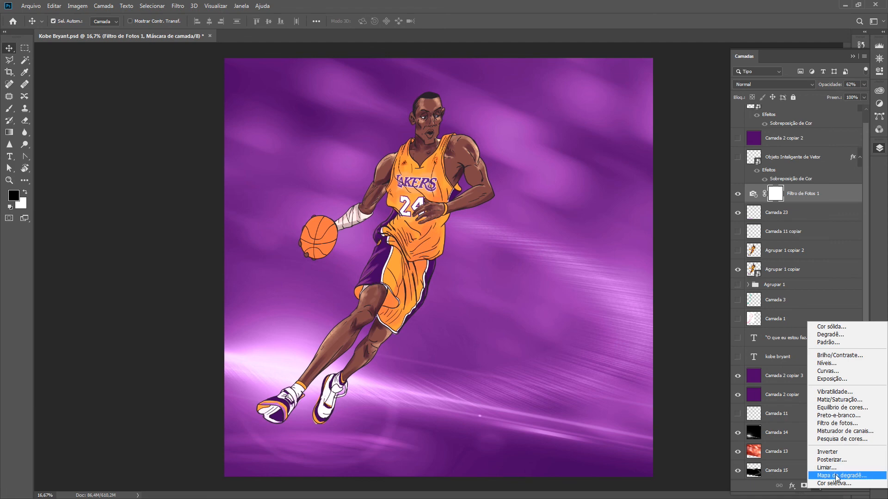
{"action": "left_click", "coordinate": [835, 399]}
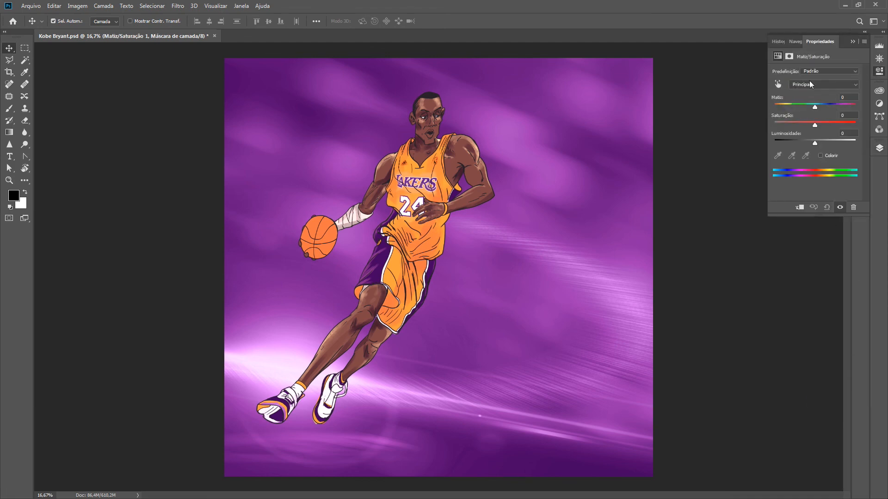
{"action": "left_click_drag", "start_coordinate": [814, 107], "coordinate": [797, 107]}
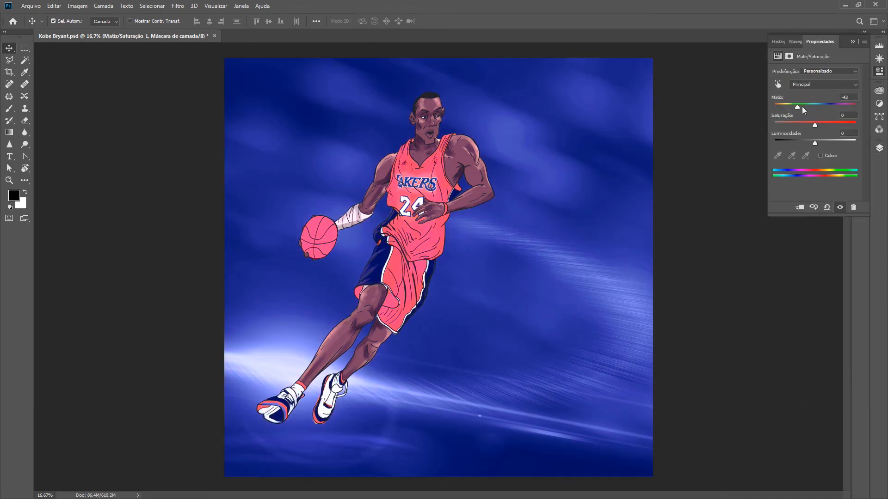
{"action": "left_click", "coordinate": [852, 42]}
{"action": "left_click", "coordinate": [879, 148]}
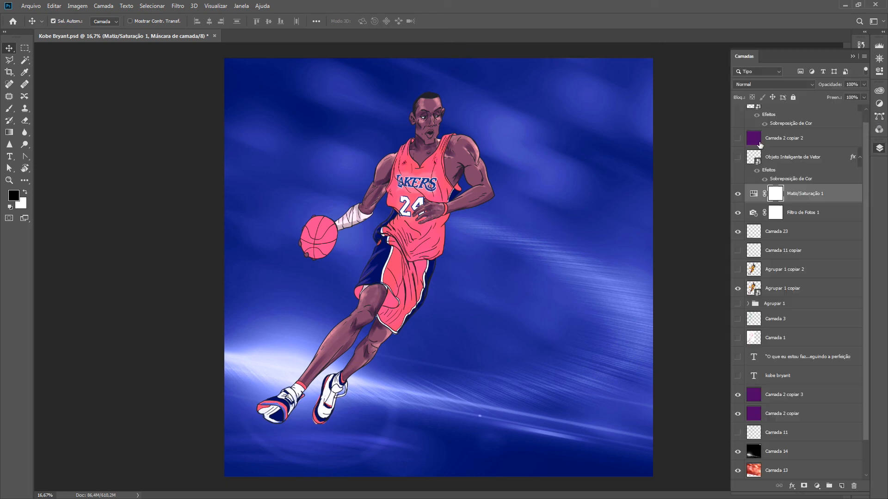
- Set Matiz/Saturação 1 to the Cor blend mode with hue +180, saturation -39 and lightness -59
{"action": "left_click", "coordinate": [781, 84]}
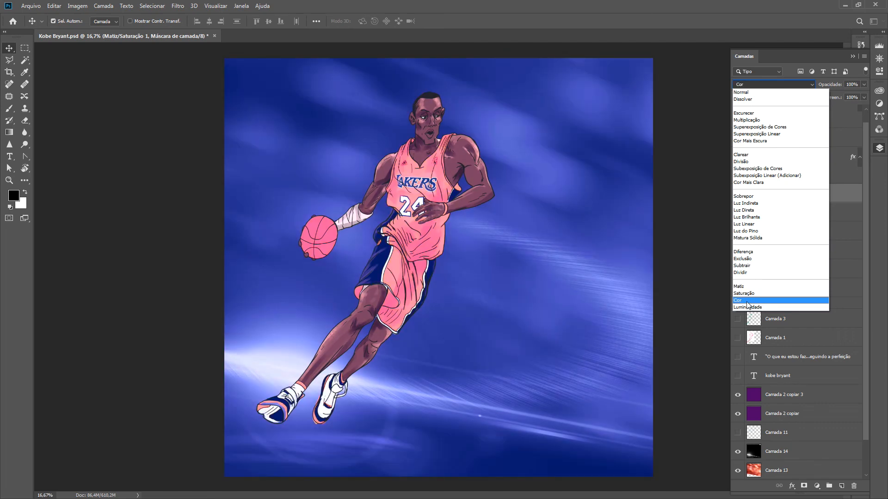
{"action": "left_click", "coordinate": [747, 302]}
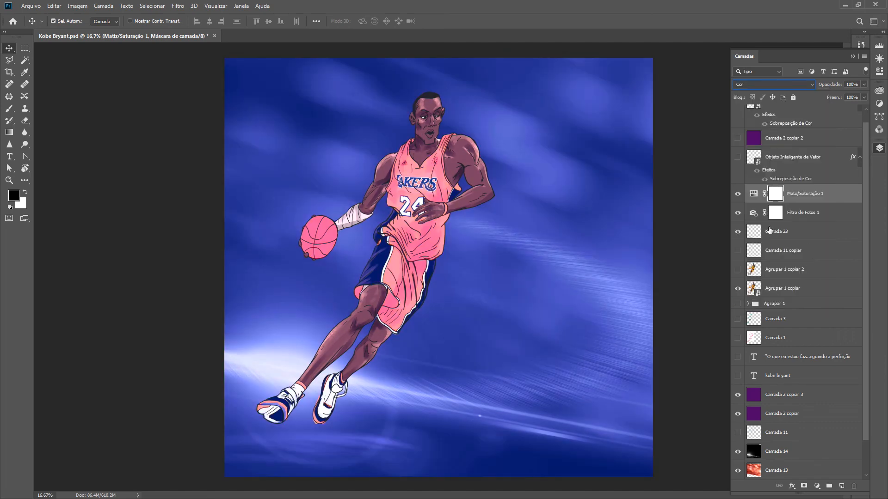
{"action": "double_click", "coordinate": [751, 196]}
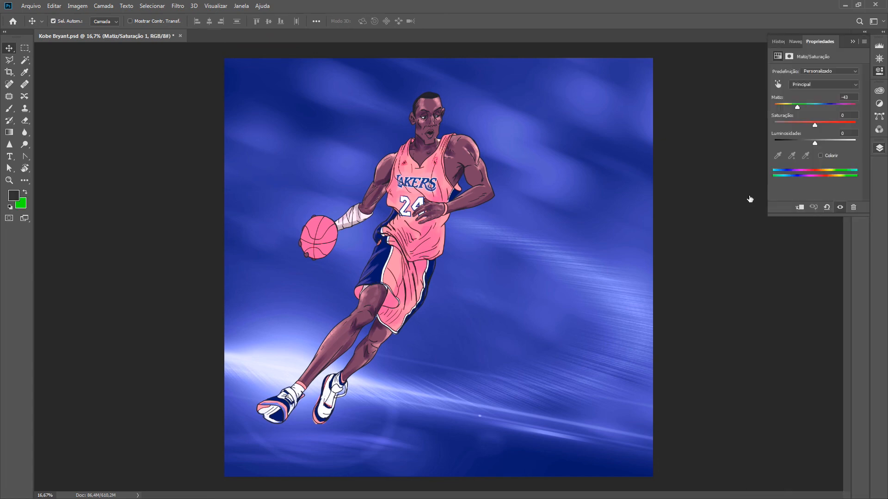
{"action": "left_click_drag", "start_coordinate": [795, 107], "coordinate": [857, 103]}
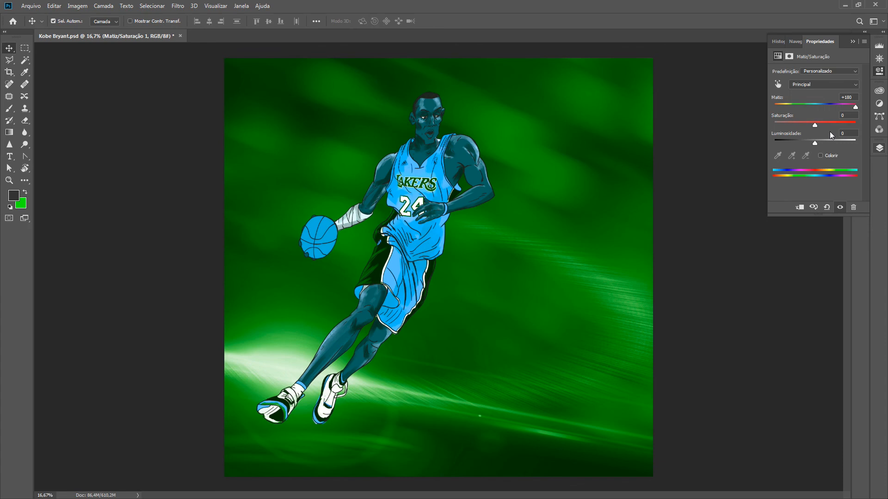
{"action": "left_click_drag", "start_coordinate": [814, 125], "coordinate": [782, 130]}
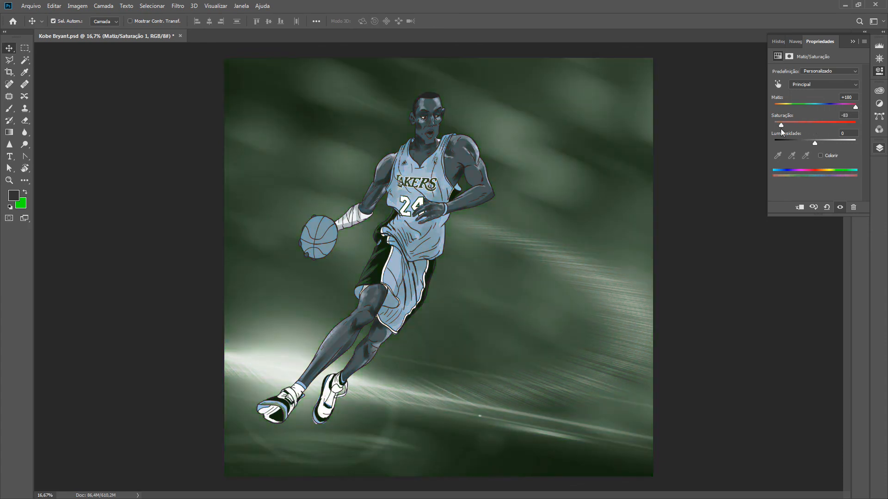
{"action": "left_click_drag", "start_coordinate": [814, 144], "coordinate": [791, 140]}
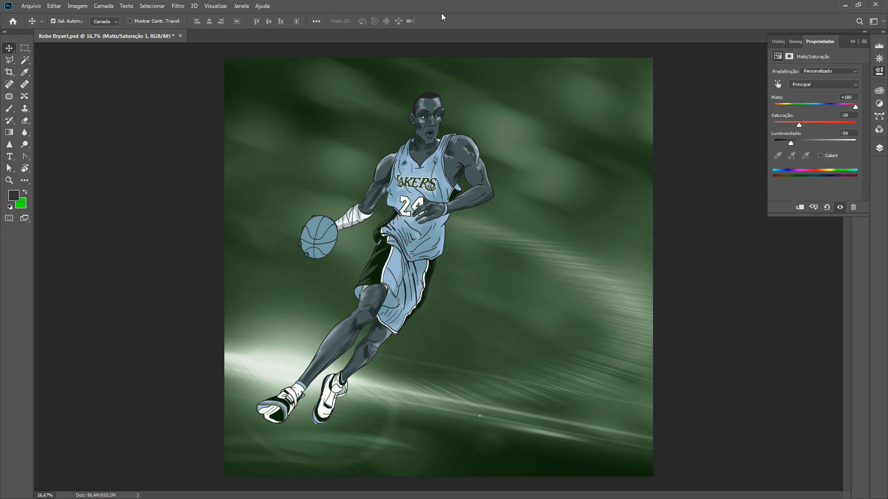
{"action": "left_click", "coordinate": [852, 42]}
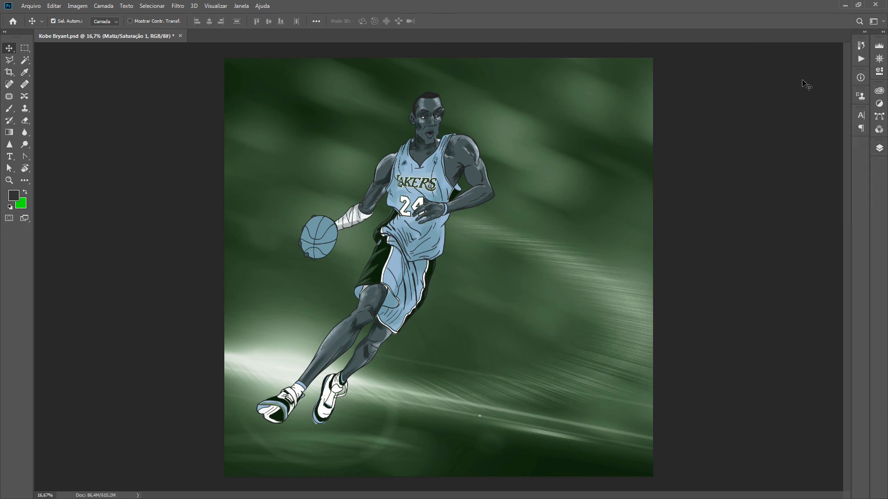
- Change the blend mode of Matiz/Saturação 1 to Luz Indireta and lower its opacity to 38%
{"action": "left_click", "coordinate": [878, 148]}
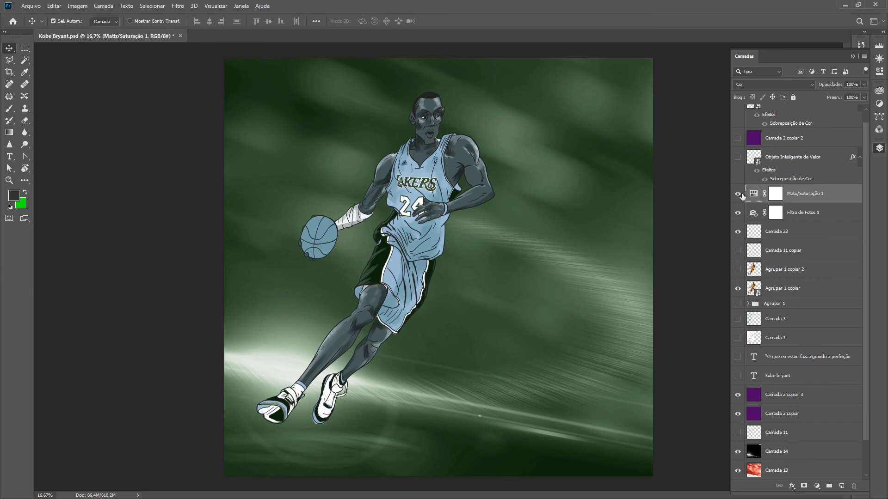
{"action": "left_click", "coordinate": [773, 85]}
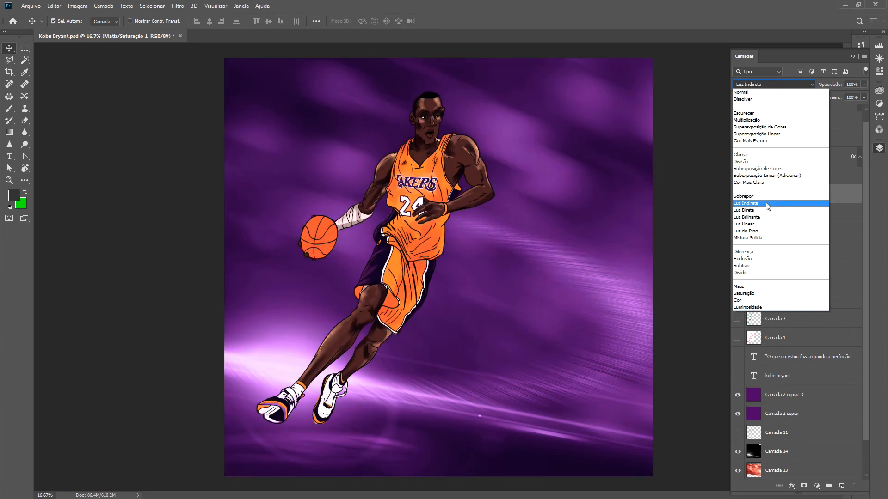
{"action": "left_click", "coordinate": [766, 204]}
{"action": "left_click", "coordinate": [864, 85]}
{"action": "left_click_drag", "start_coordinate": [839, 93], "coordinate": [836, 92]}
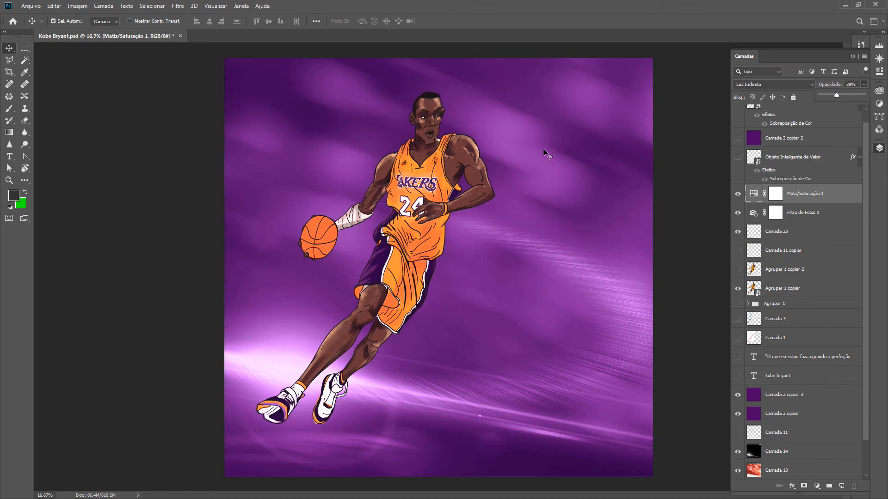
- Toggle the visibility of Matiz/Saturação 1 to compare the poster with and without its Luz Indireta effect
{"action": "left_click", "coordinate": [739, 194]}
{"action": "left_click", "coordinate": [738, 193]}
{"action": "left_click", "coordinate": [738, 193]}
{"action": "left_click", "coordinate": [738, 194]}
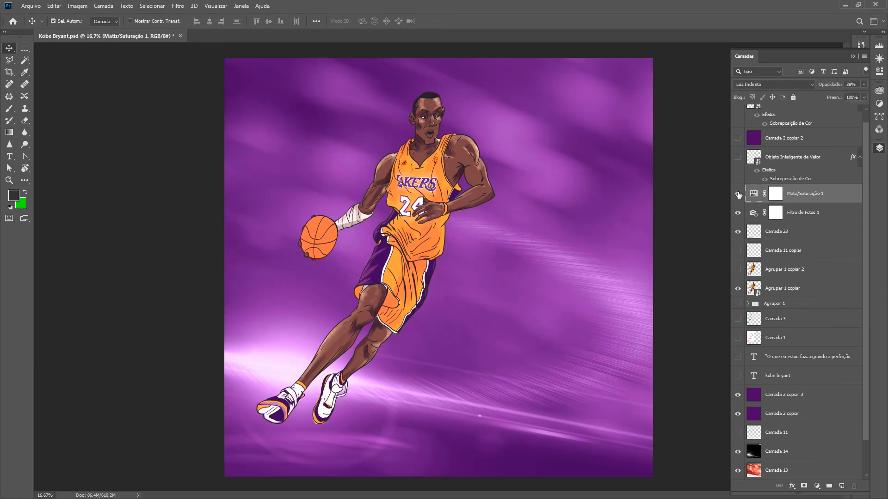
{"action": "left_click", "coordinate": [738, 194]}
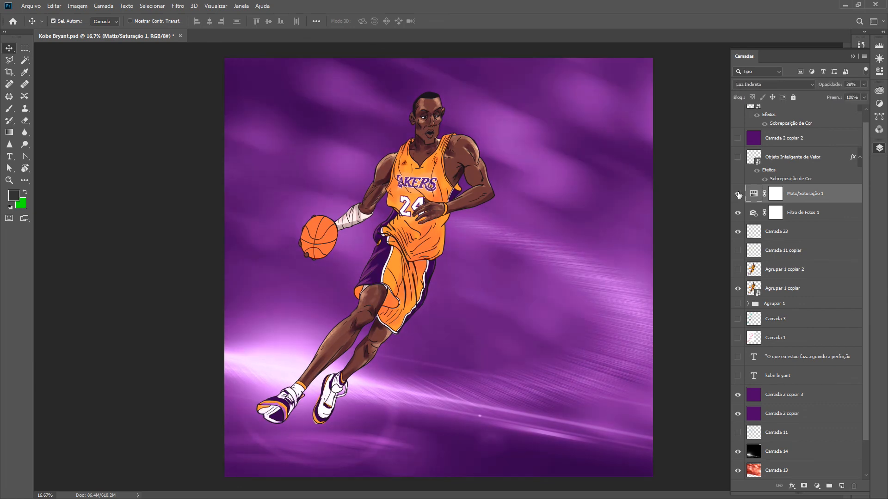
- Set Matiz/Saturação 1 to Dissolver and alternate between it and Filtro de Fotos 1 to compare their blend settings
{"action": "left_click", "coordinate": [796, 84]}
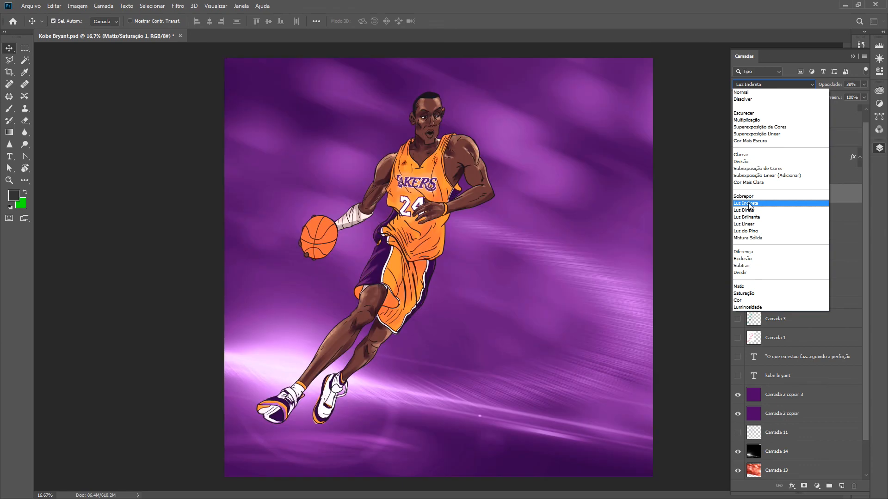
{"action": "left_click", "coordinate": [747, 99]}
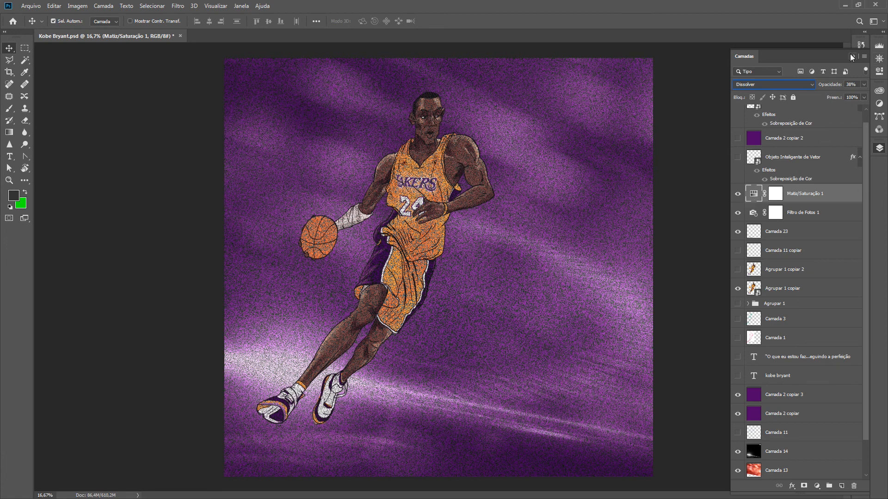
{"action": "key", "text": "Up"}
{"action": "left_click", "coordinate": [833, 216]}
{"action": "left_click", "coordinate": [834, 198]}
{"action": "left_click", "coordinate": [835, 213]}
{"action": "left_click", "coordinate": [838, 195]}
{"action": "left_click", "coordinate": [837, 214]}
{"action": "left_click", "coordinate": [836, 199]}
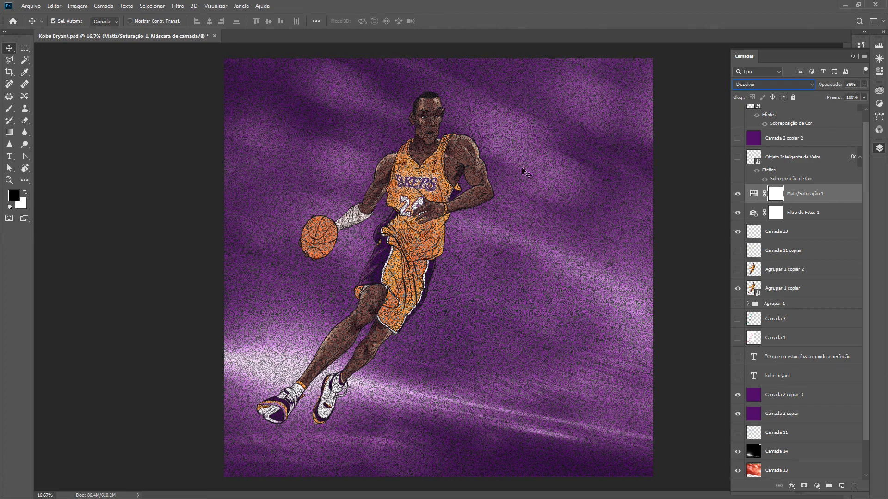
- Compare the poster with and without the Dissolver effect of Matiz/Saturação 1, leaving that adjustment layer hidden
{"action": "left_click", "coordinate": [736, 194]}
{"action": "left_click", "coordinate": [736, 194]}
{"action": "left_click", "coordinate": [737, 194]}
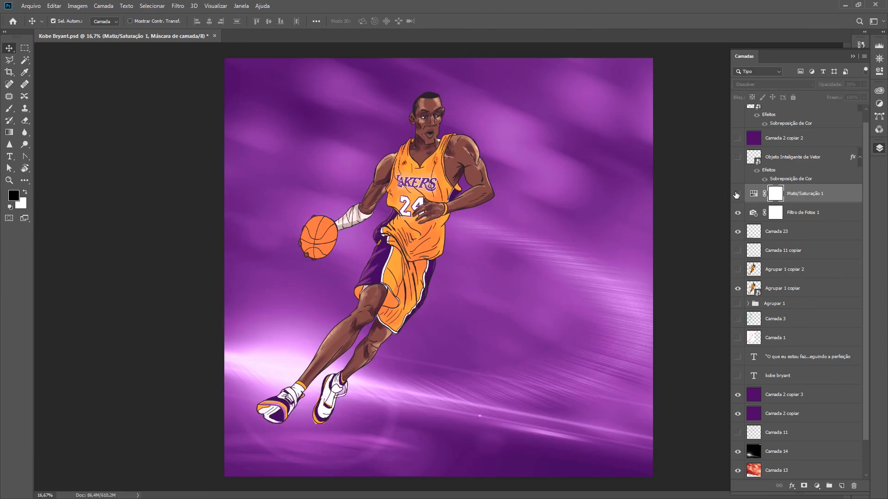
{"action": "left_click", "coordinate": [737, 195]}
{"action": "left_click", "coordinate": [737, 195]}
{"action": "left_click", "coordinate": [737, 194]}
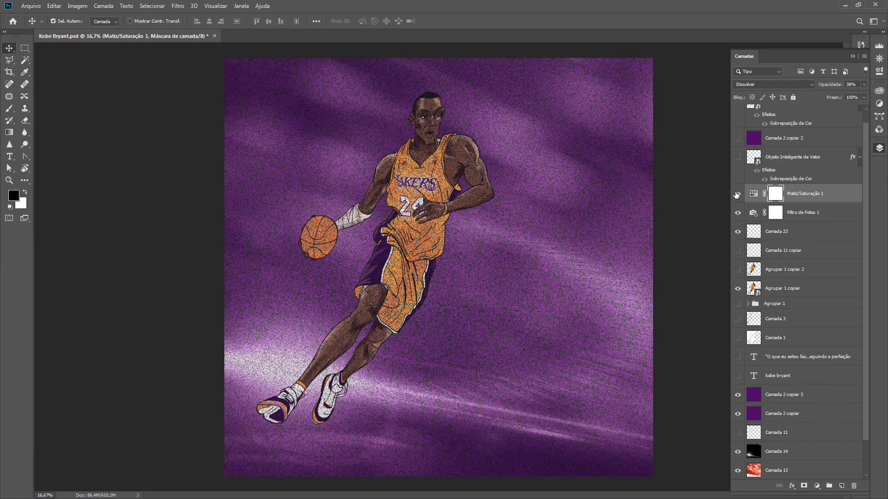
{"action": "left_click", "coordinate": [737, 194]}
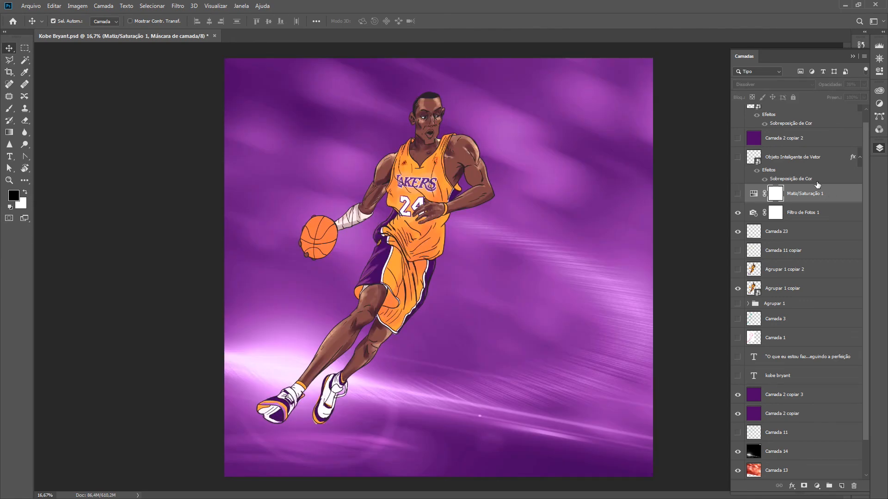